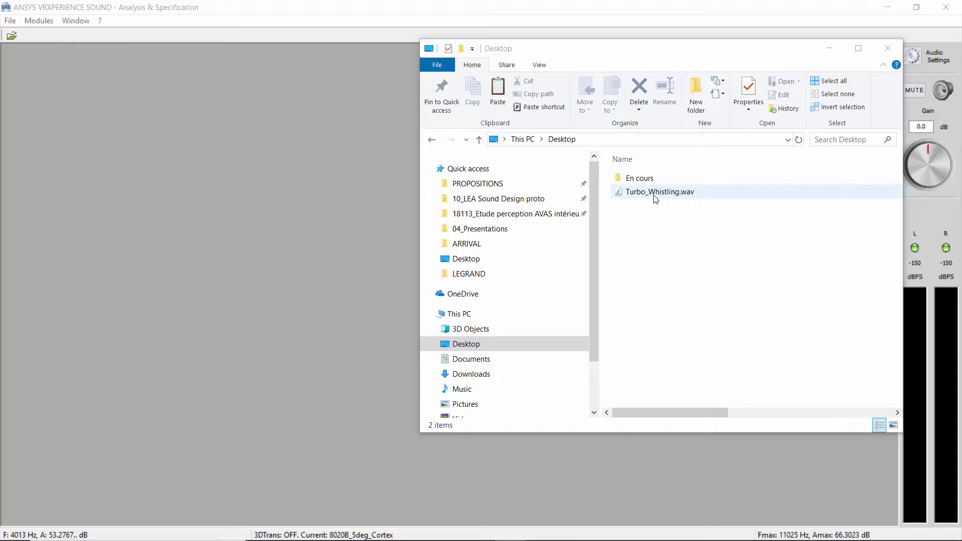
- Drag Turbo_Whistling.wav from the Desktop into Analysis & Specification to load it as a time signal
{"action": "left_click_drag", "start_coordinate": [661, 196], "coordinate": [351, 196]}
{"action": "left_click_drag", "start_coordinate": [281, 206], "coordinate": [281, 206]}
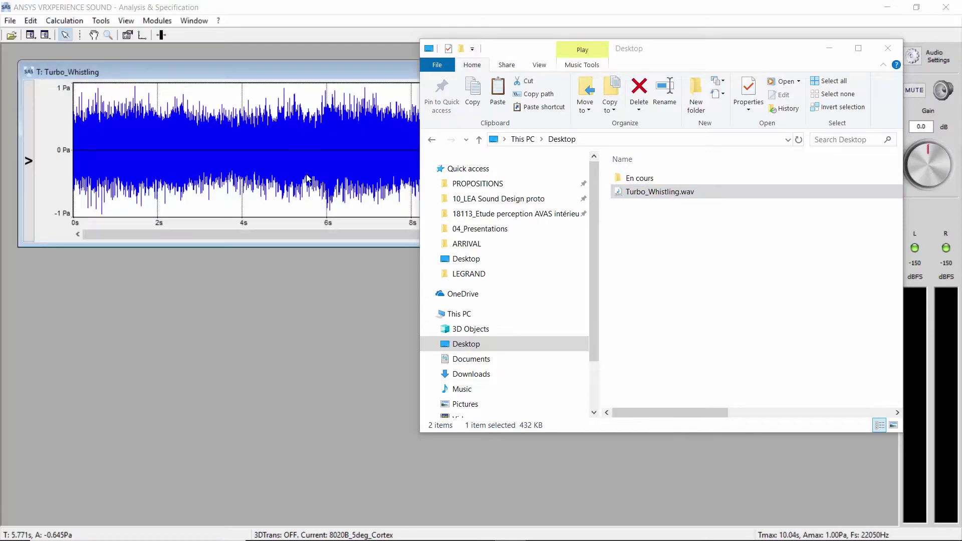
{"action": "left_click", "coordinate": [291, 114]}
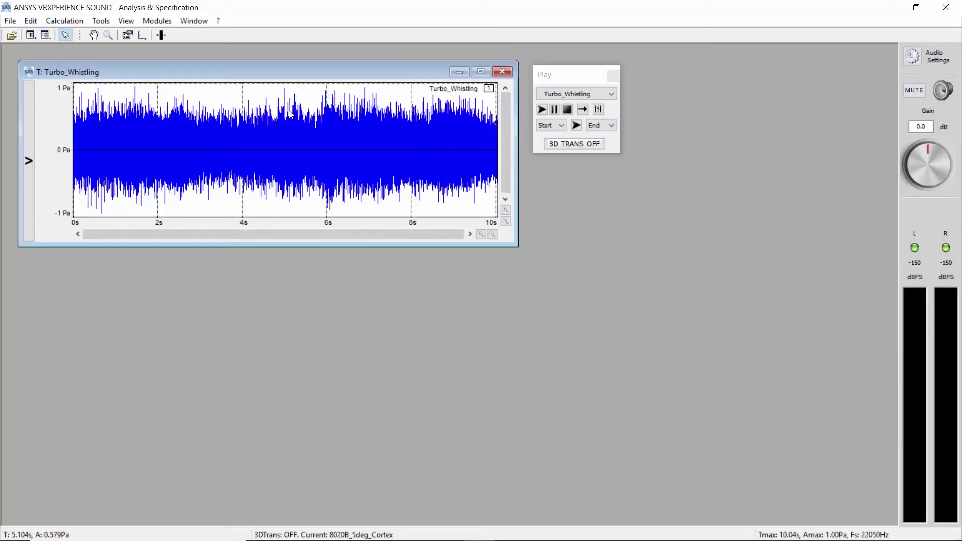
- Show the playback controls and play the Turbo_Whistling recording through
{"action": "left_click", "coordinate": [123, 22]}
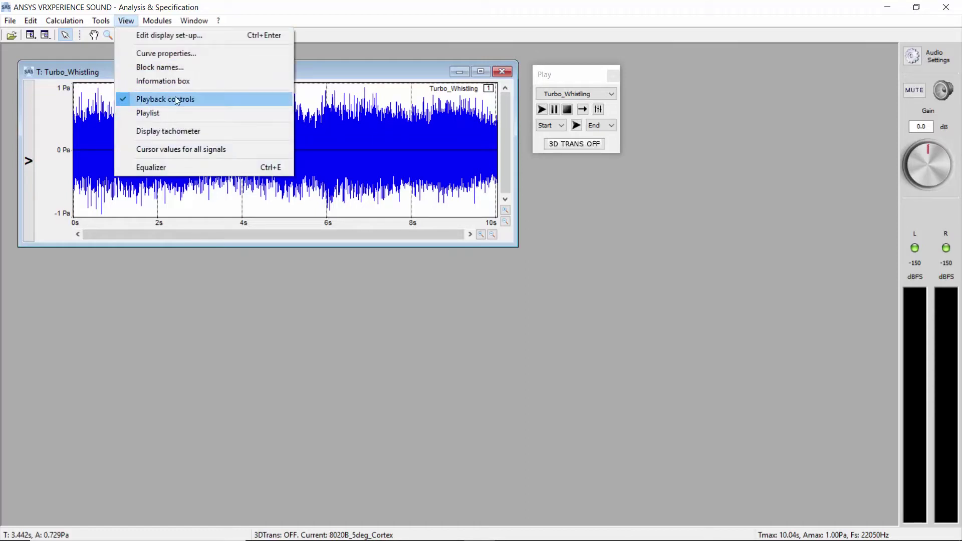
{"action": "left_click", "coordinate": [541, 109]}
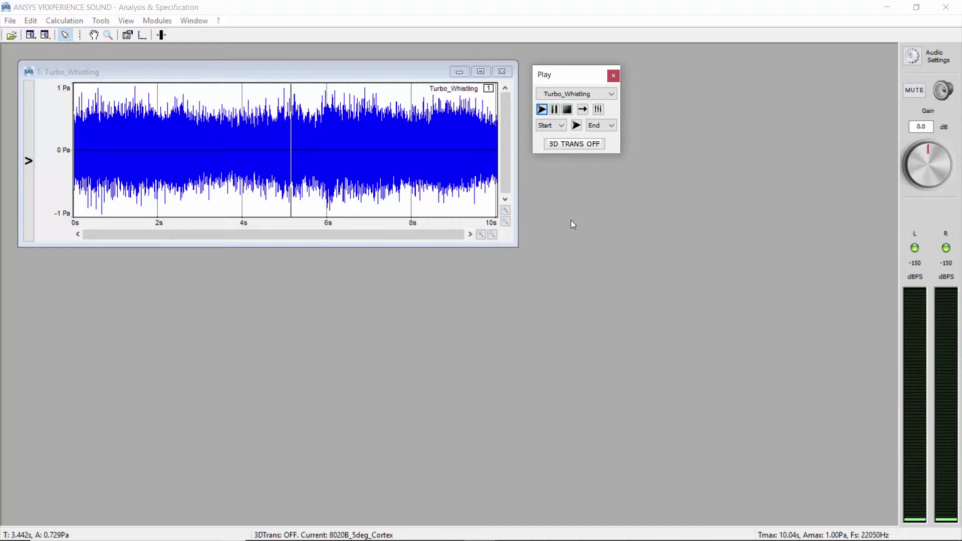
- Calculate the spectrum of the whole Turbo_Whistling signal and maximize its window
{"action": "right_click", "coordinate": [309, 133]}
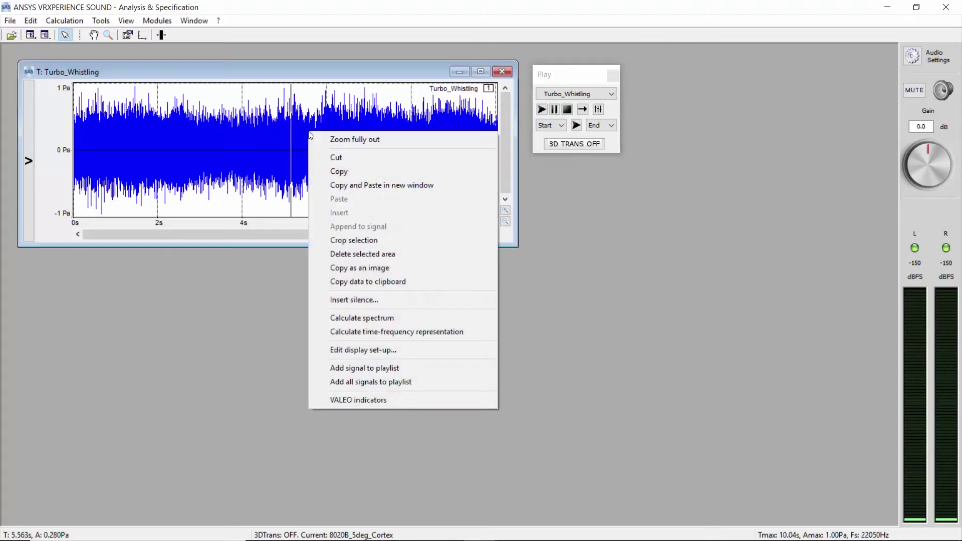
{"action": "left_click", "coordinate": [378, 319]}
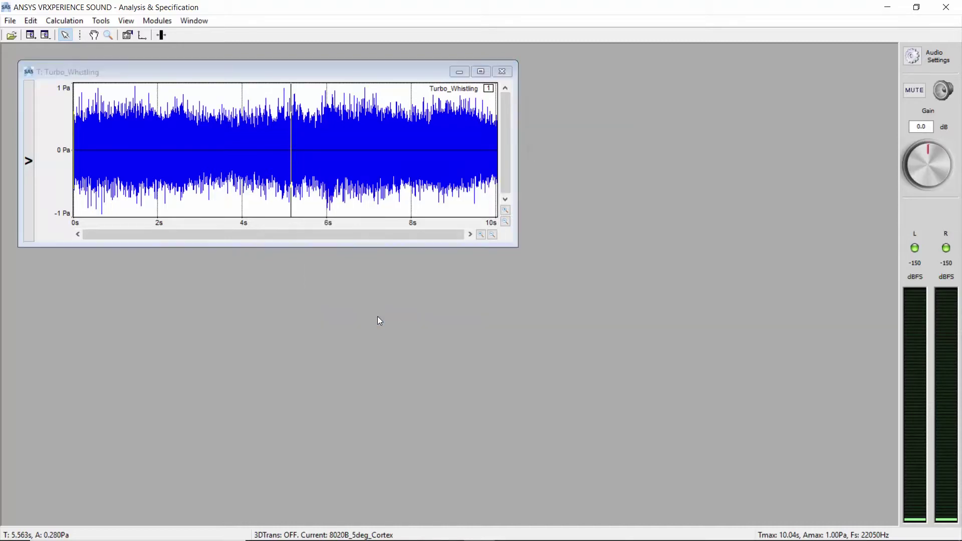
{"action": "left_click", "coordinate": [497, 89]}
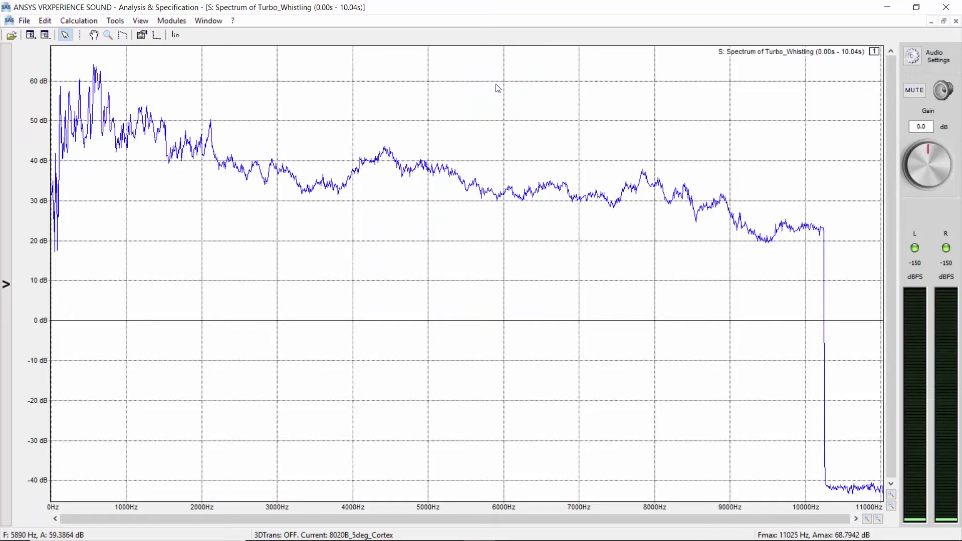
- Switch the spectrum to a logarithmic frequency axis and apply A-weighting
{"action": "left_click", "coordinate": [178, 35]}
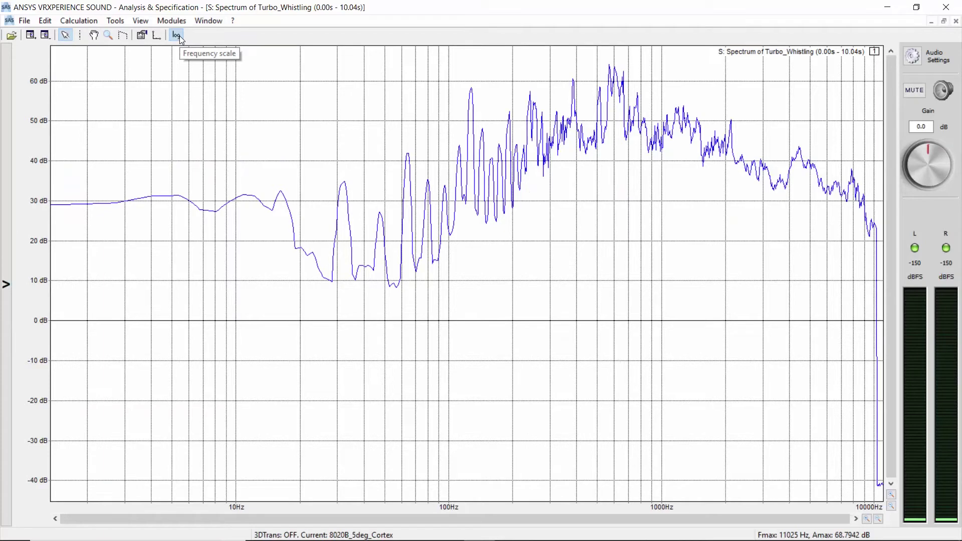
{"action": "right_click", "coordinate": [251, 118]}
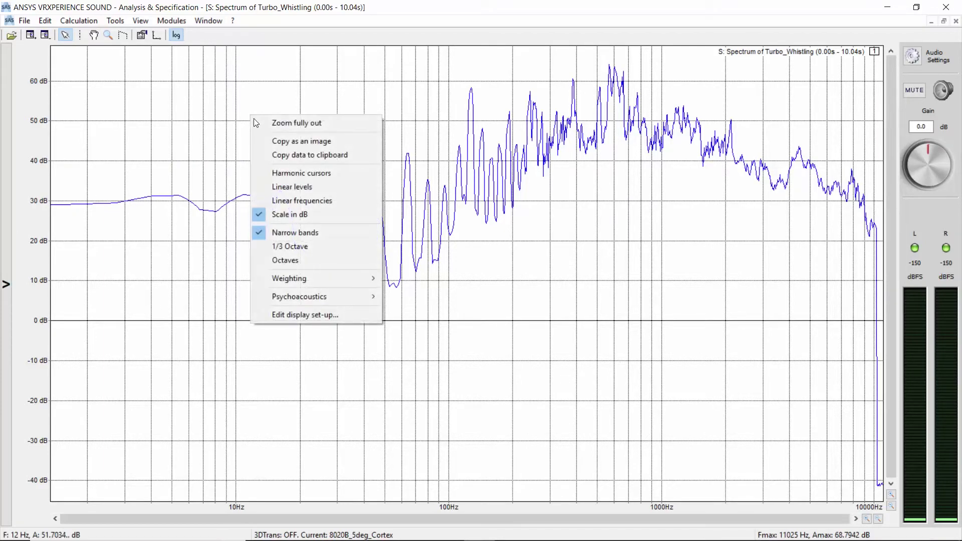
{"action": "mouse_move", "coordinate": [325, 277]}
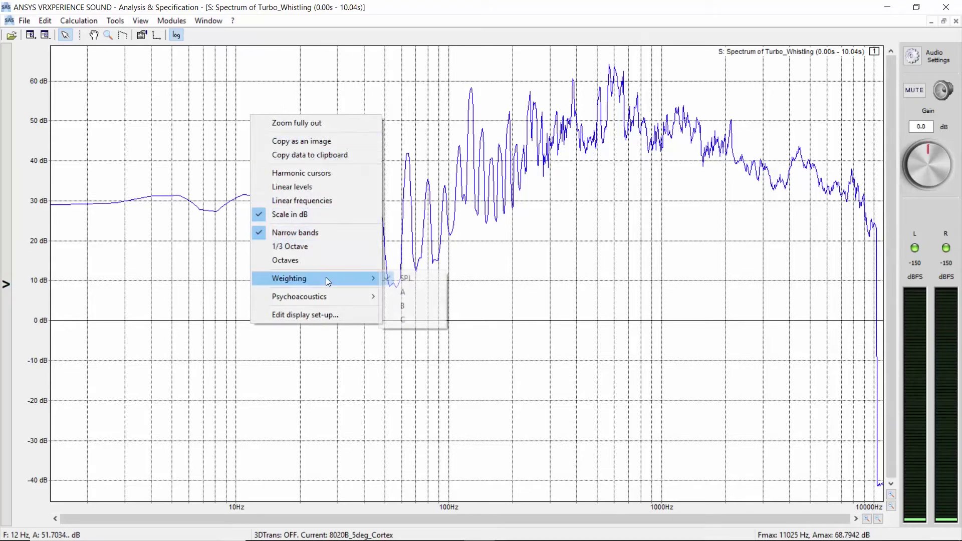
{"action": "left_click", "coordinate": [418, 299]}
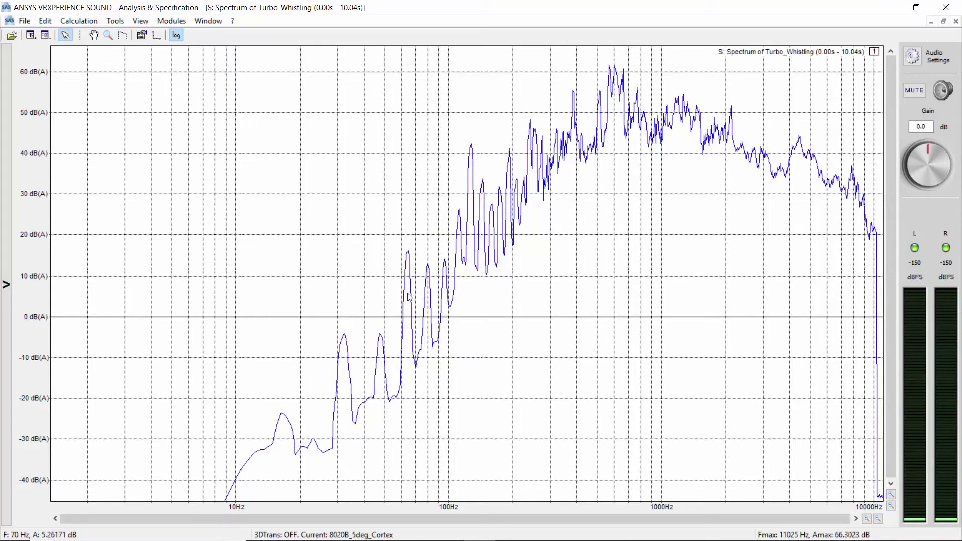
- Place a Max cursor on the spectrum peak at 566.592 Hz, 61.693 dB(A)
{"action": "left_click", "coordinate": [8, 198]}
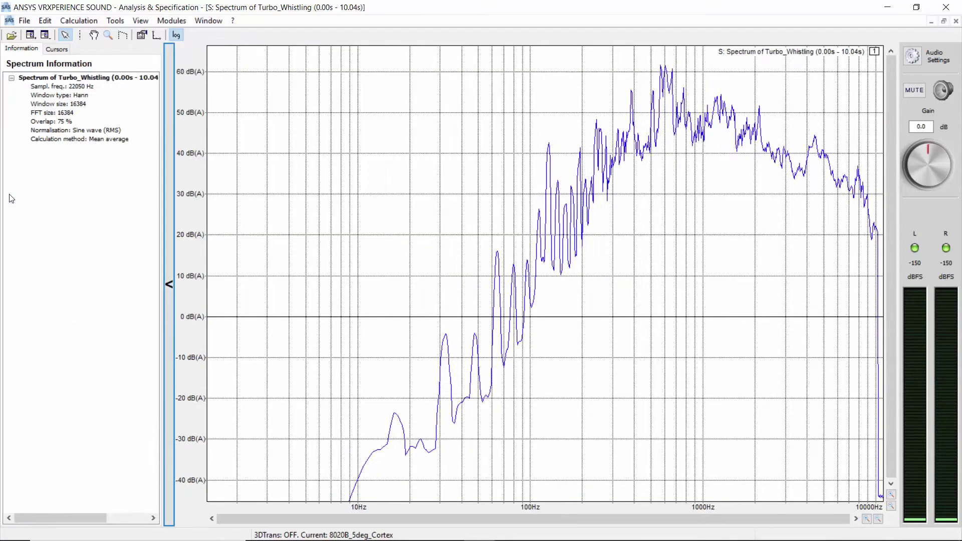
{"action": "left_click", "coordinate": [57, 48]}
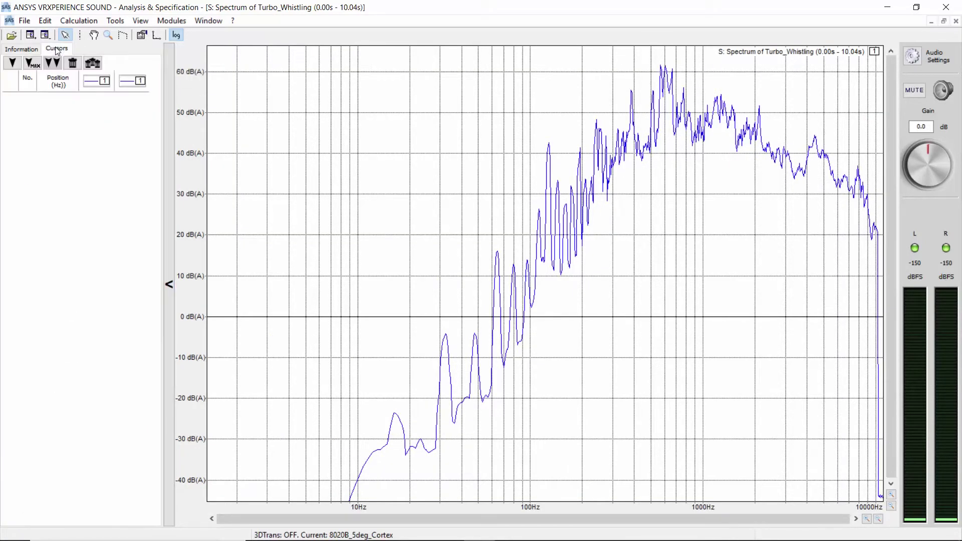
{"action": "left_click", "coordinate": [37, 69]}
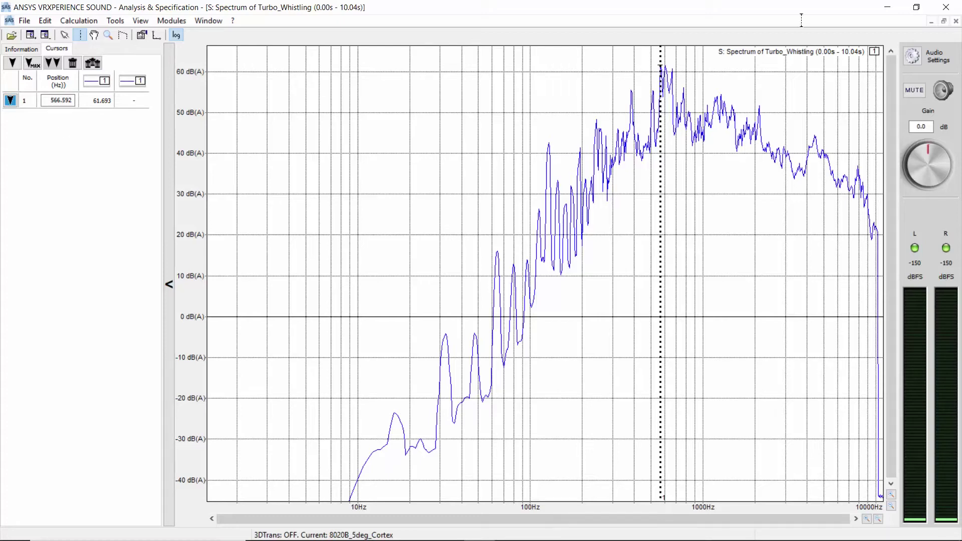
{"action": "left_click", "coordinate": [943, 21]}
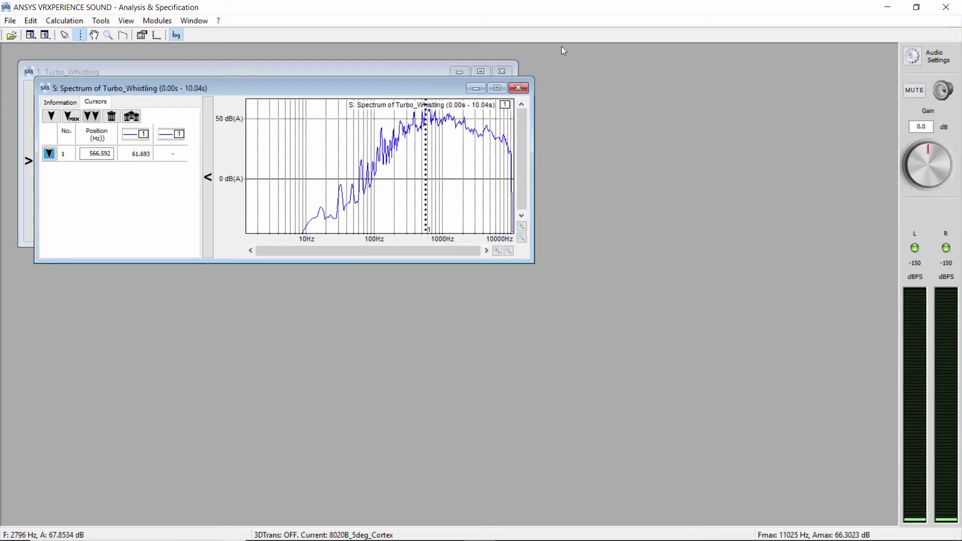
- Calculate a maximized time-frequency representation of Turbo_Whistling, zoomed twice toward frequencies below 2700 Hz
{"action": "left_click", "coordinate": [358, 70]}
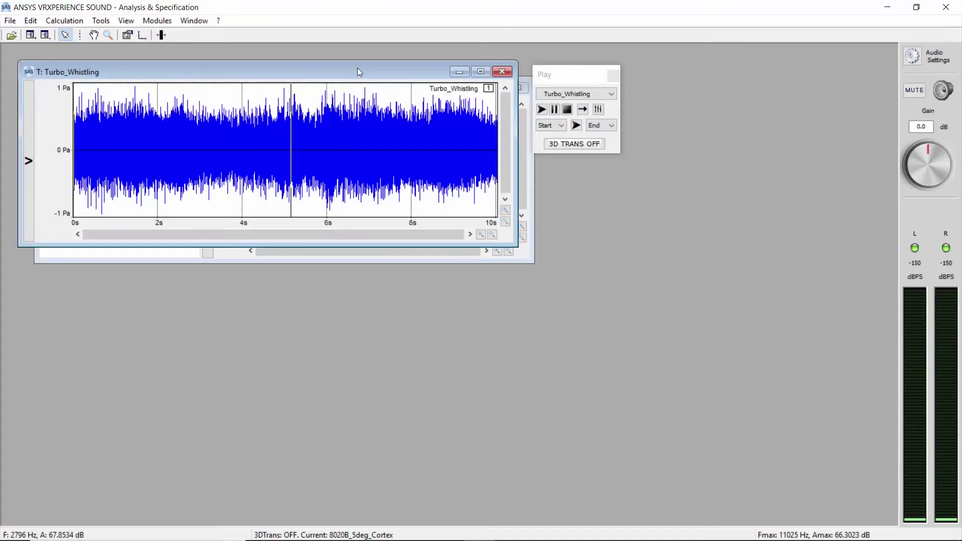
{"action": "right_click", "coordinate": [347, 119]}
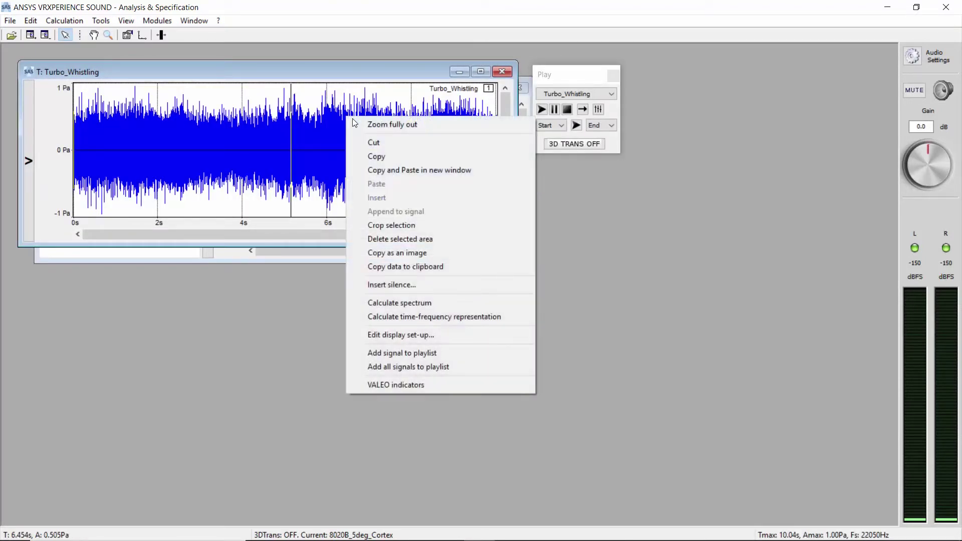
{"action": "left_click", "coordinate": [480, 317]}
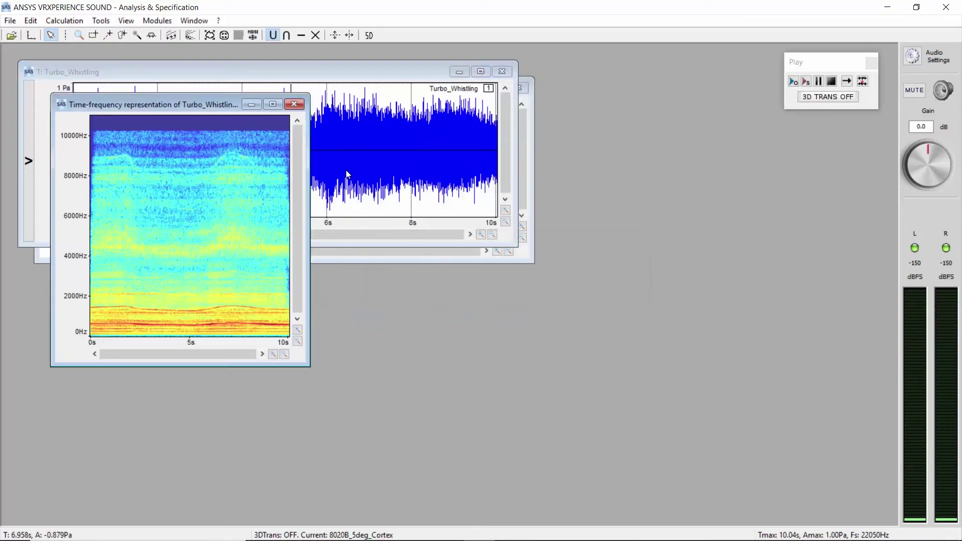
{"action": "left_click", "coordinate": [273, 104]}
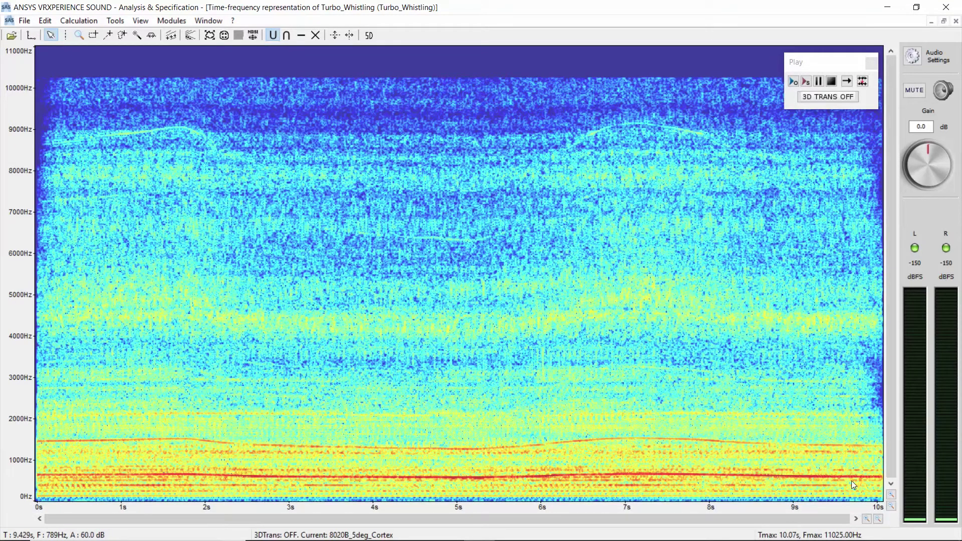
{"action": "left_click", "coordinate": [891, 496]}
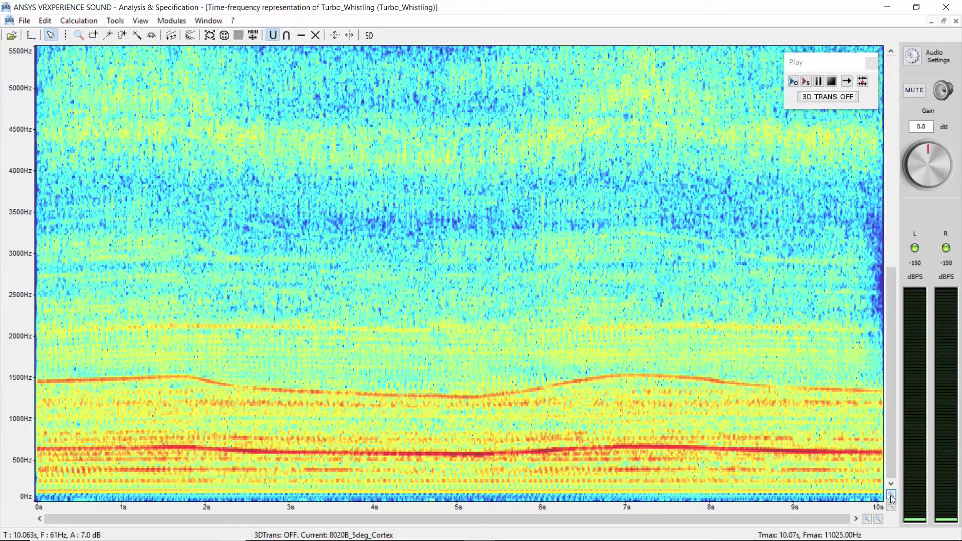
{"action": "left_click", "coordinate": [891, 496]}
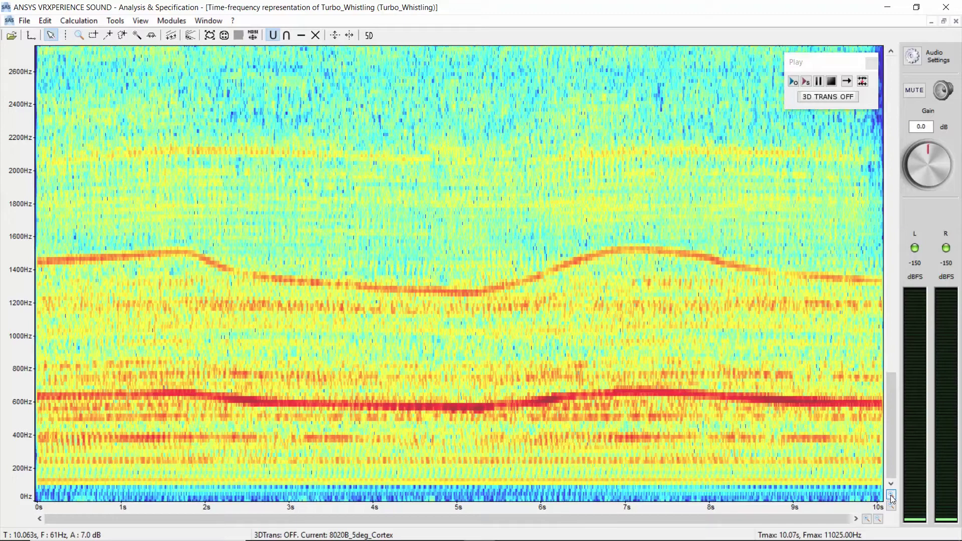
{"action": "left_click", "coordinate": [79, 22]}
- Recompute the outlined tonal region with Adjust window size, then zoom to frequencies below 1350 Hz
{"action": "left_click", "coordinate": [90, 35]}
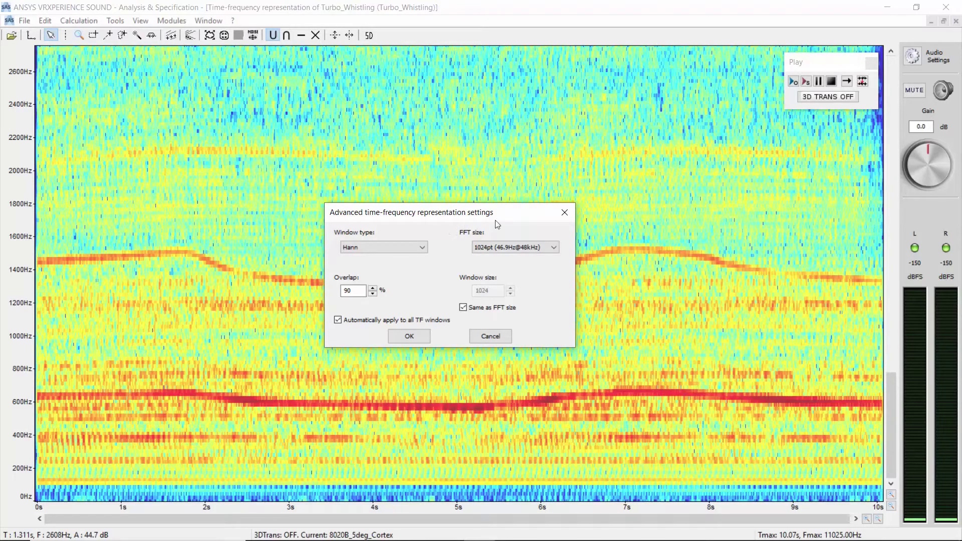
{"action": "left_click", "coordinate": [564, 213]}
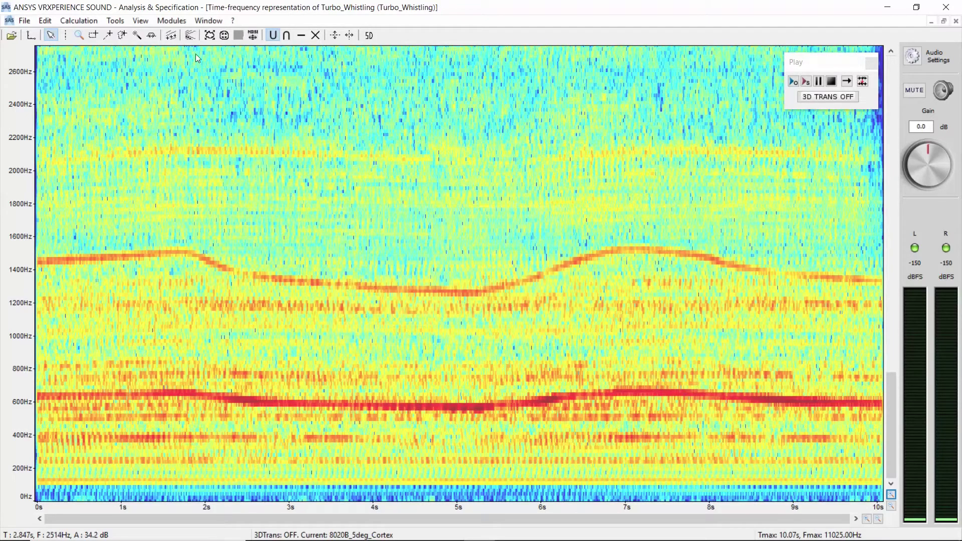
{"action": "left_click", "coordinate": [151, 35]}
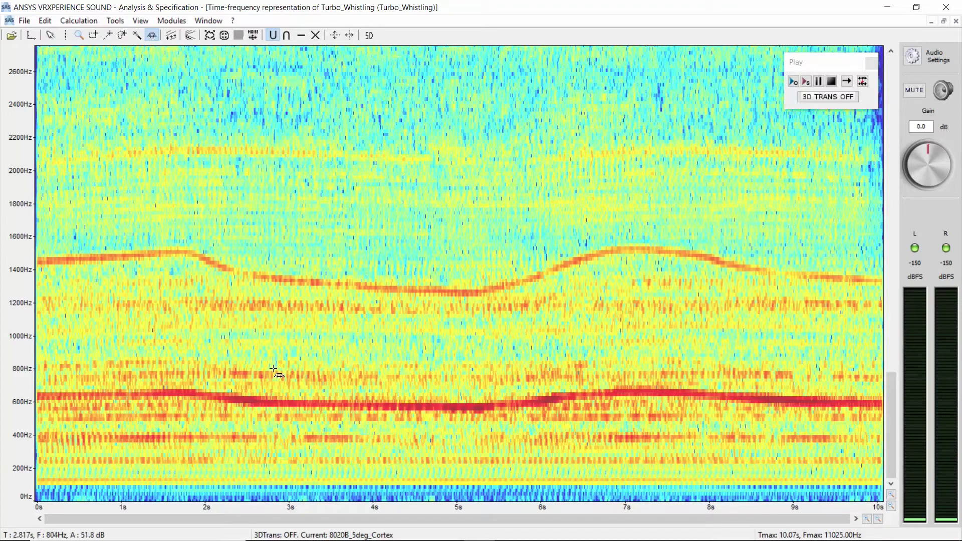
{"action": "left_click_drag", "start_coordinate": [275, 368], "coordinate": [193, 358]}
{"action": "mouse_move", "coordinate": [182, 396]}
{"action": "left_mouse_down"}
{"action": "mouse_move", "coordinate": [203, 429]}
{"action": "mouse_move", "coordinate": [248, 443]}
{"action": "mouse_move", "coordinate": [286, 434]}
{"action": "mouse_move", "coordinate": [299, 402]}
{"action": "mouse_move", "coordinate": [272, 368]}
{"action": "left_mouse_up"}
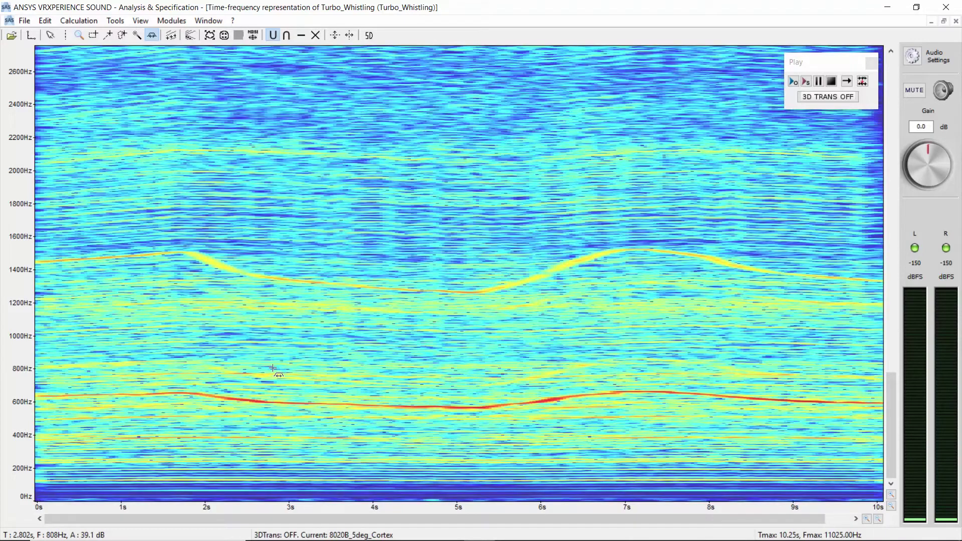
{"action": "left_click", "coordinate": [891, 495]}
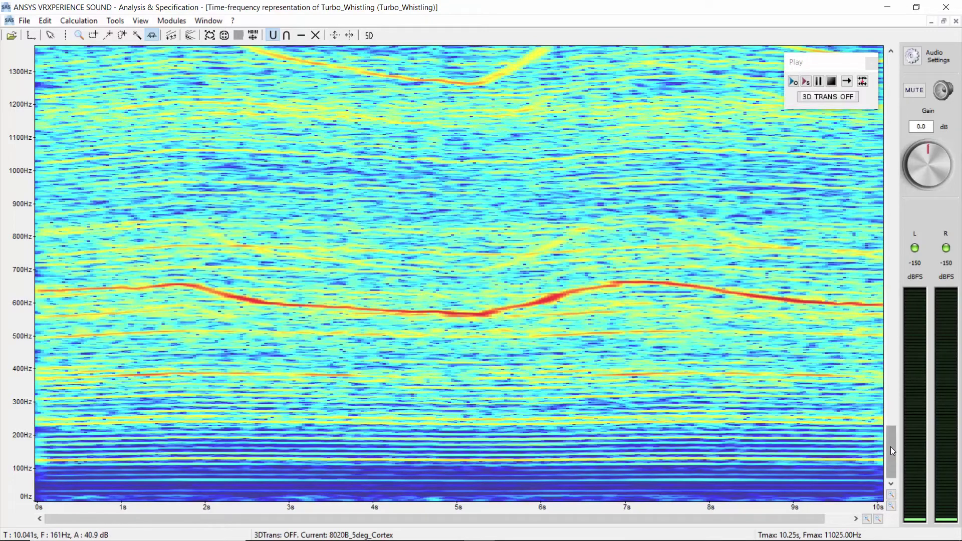
{"action": "left_click_drag", "start_coordinate": [891, 447], "coordinate": [891, 439]}
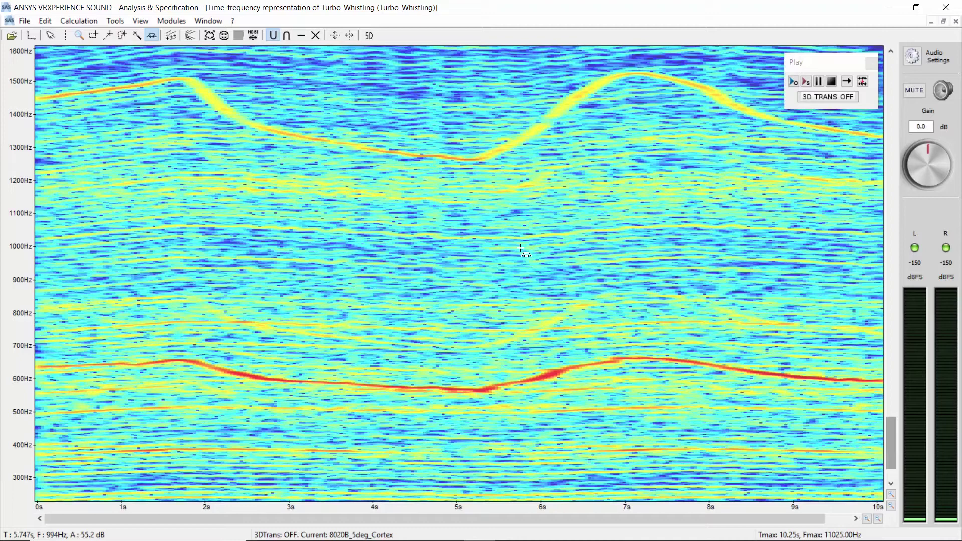
- Magic-wand select the red ~600 Hz harmonic line and enlarge the selection slightly
{"action": "left_click", "coordinate": [135, 38]}
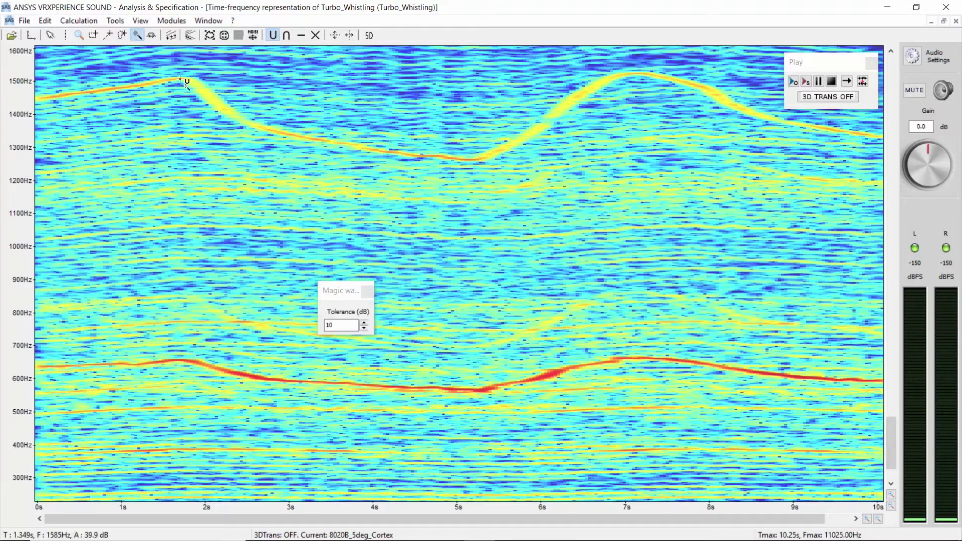
{"action": "left_click", "coordinate": [474, 390]}
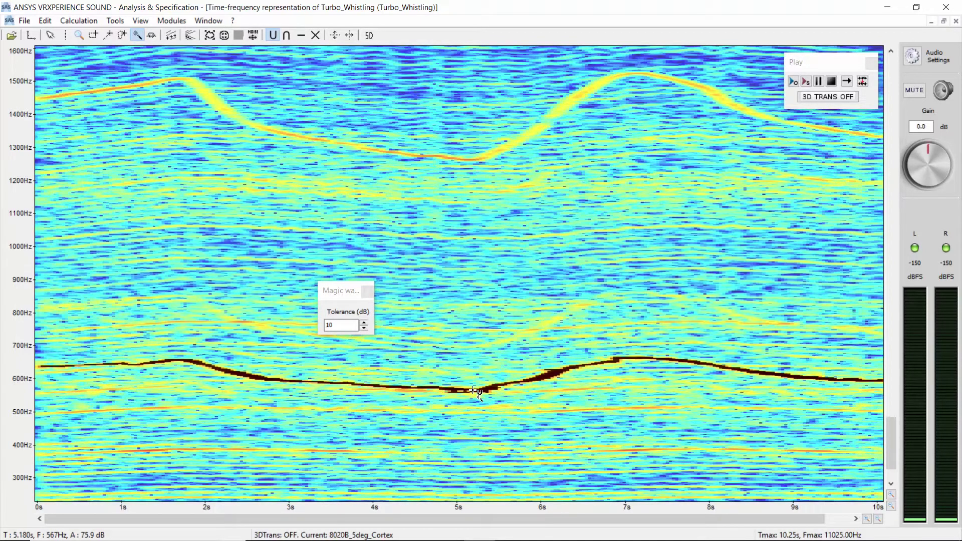
{"action": "left_click", "coordinate": [208, 39]}
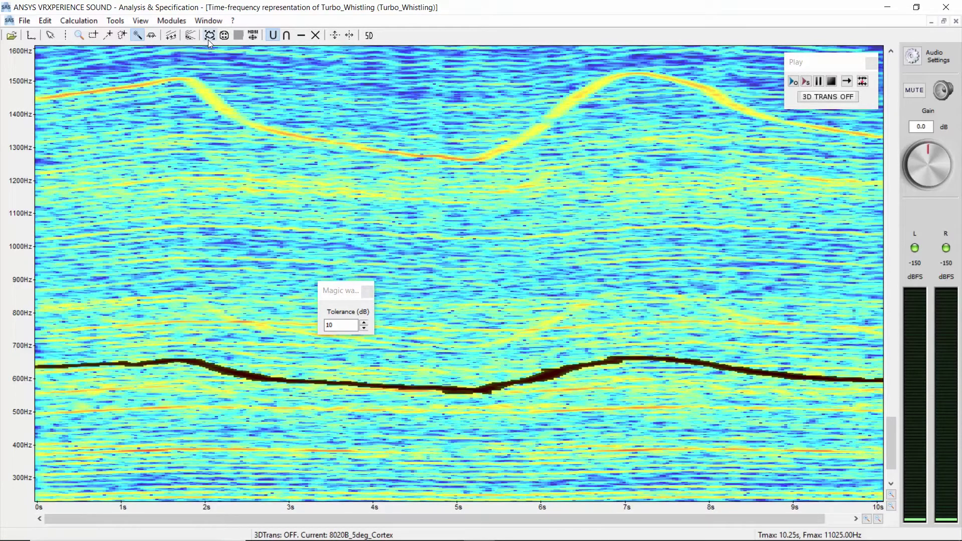
- Isolate the selected 600 Hz line, then play the original and the synthesized sound
{"action": "right_click", "coordinate": [516, 315]}
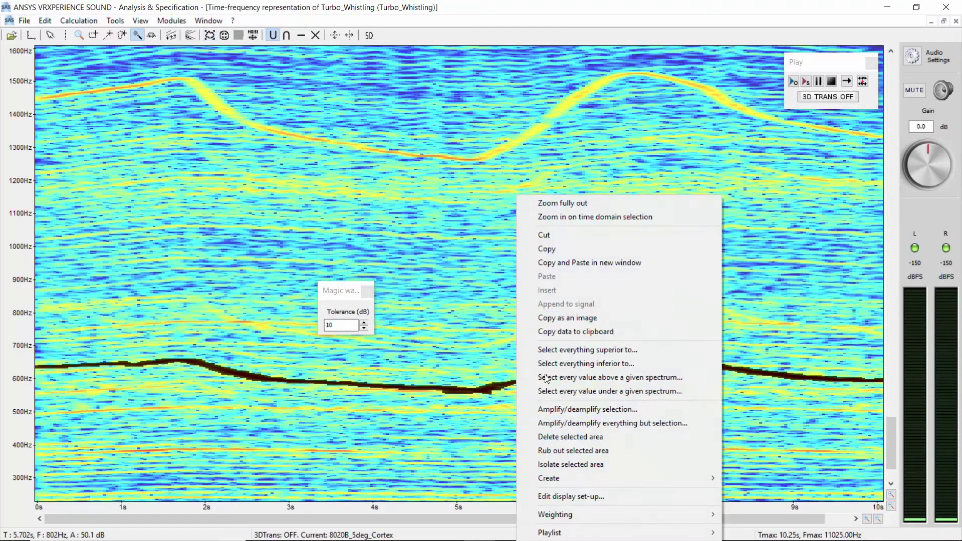
{"action": "left_click", "coordinate": [579, 464]}
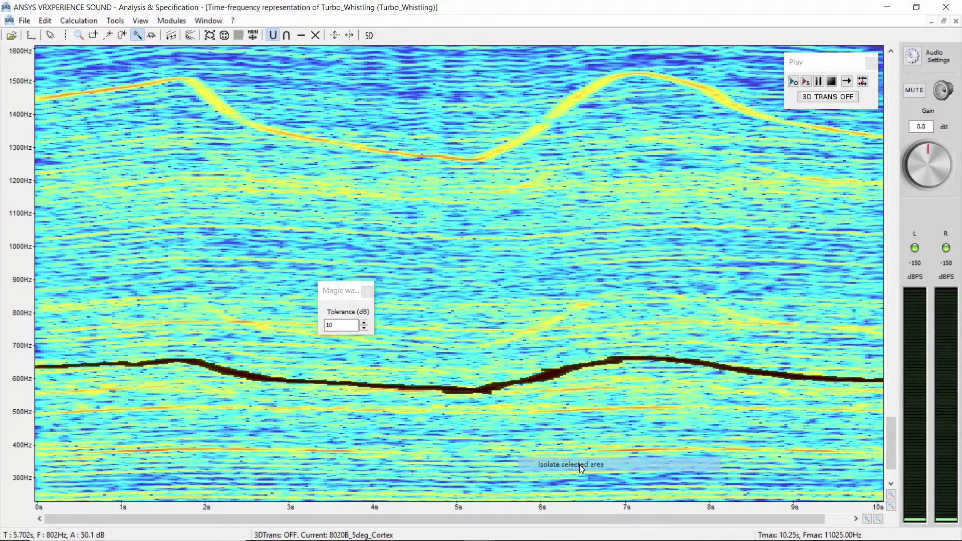
{"action": "left_click", "coordinate": [793, 82]}
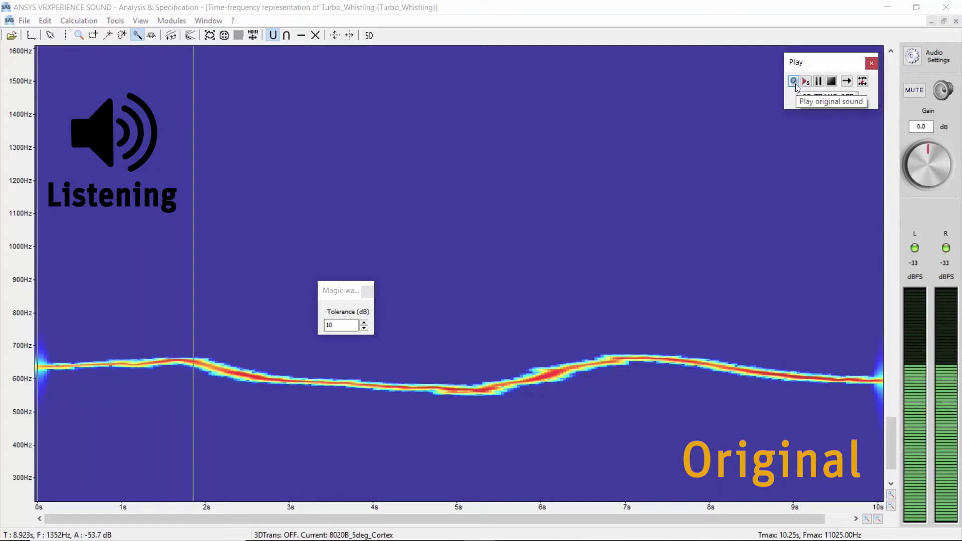
{"action": "left_click", "coordinate": [806, 82]}
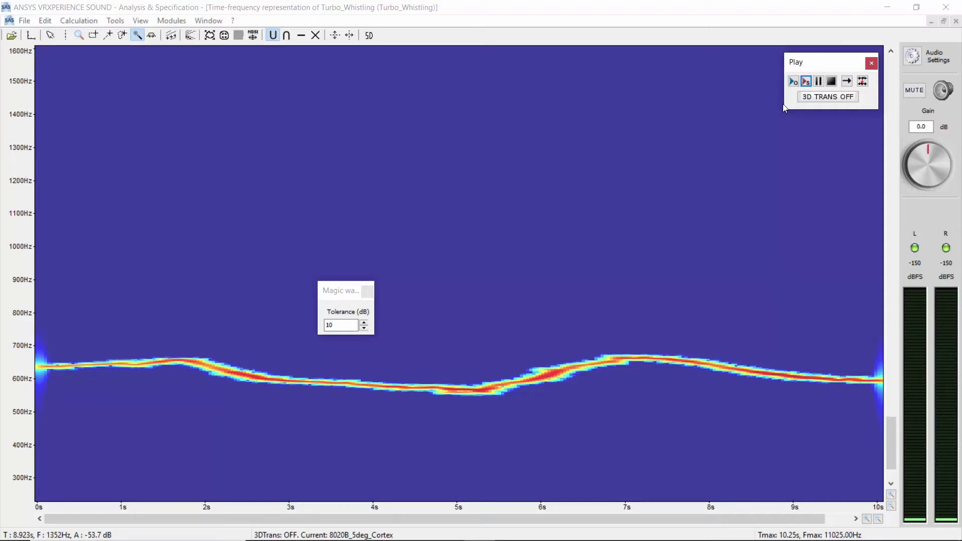
{"action": "left_click", "coordinate": [73, 23]}
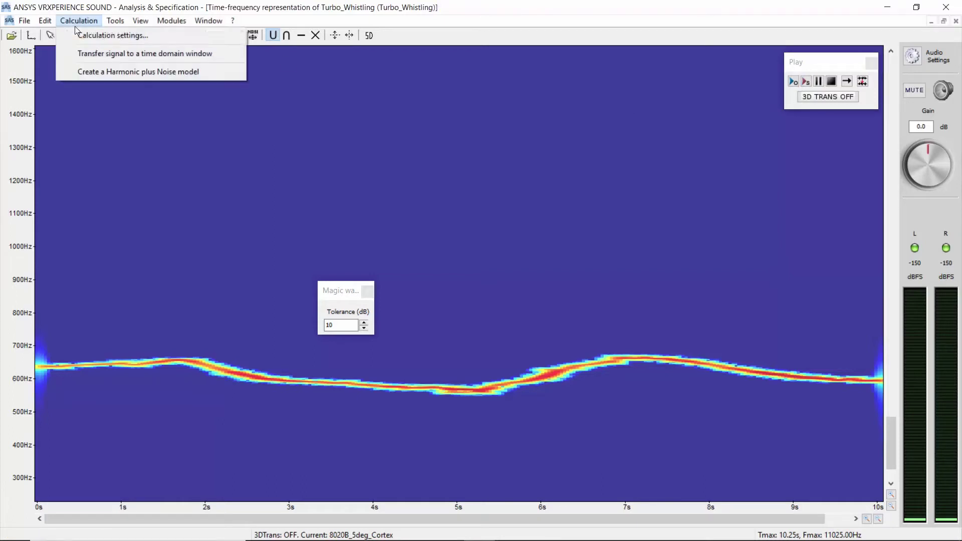
- Transfer the isolated harmonic to a time-domain signal and rename it w1
{"action": "left_click", "coordinate": [116, 53]}
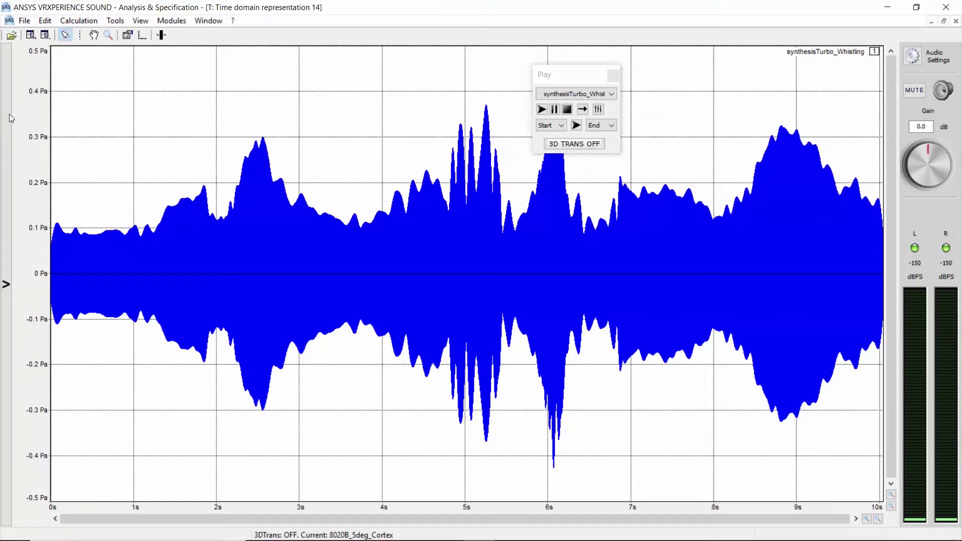
{"action": "left_click", "coordinate": [8, 114]}
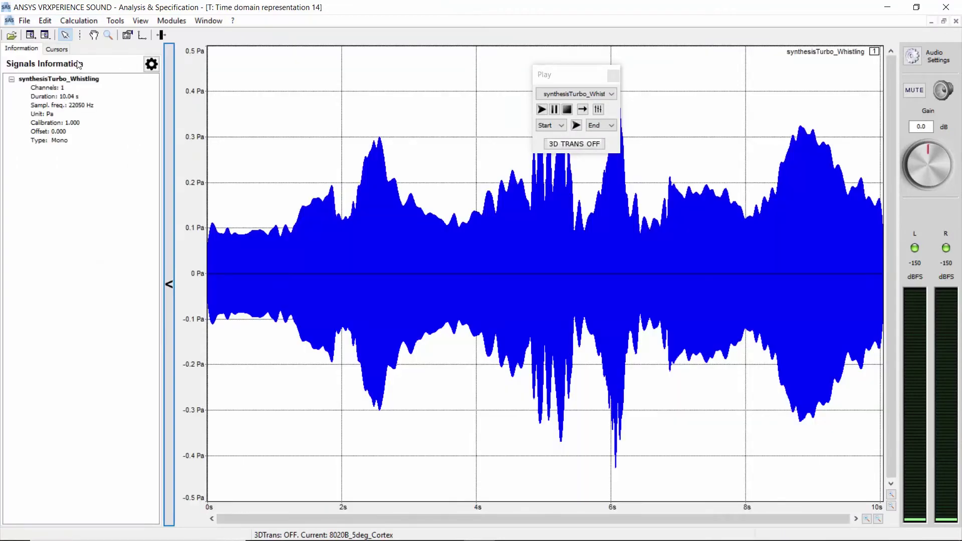
{"action": "left_click", "coordinate": [152, 64]}
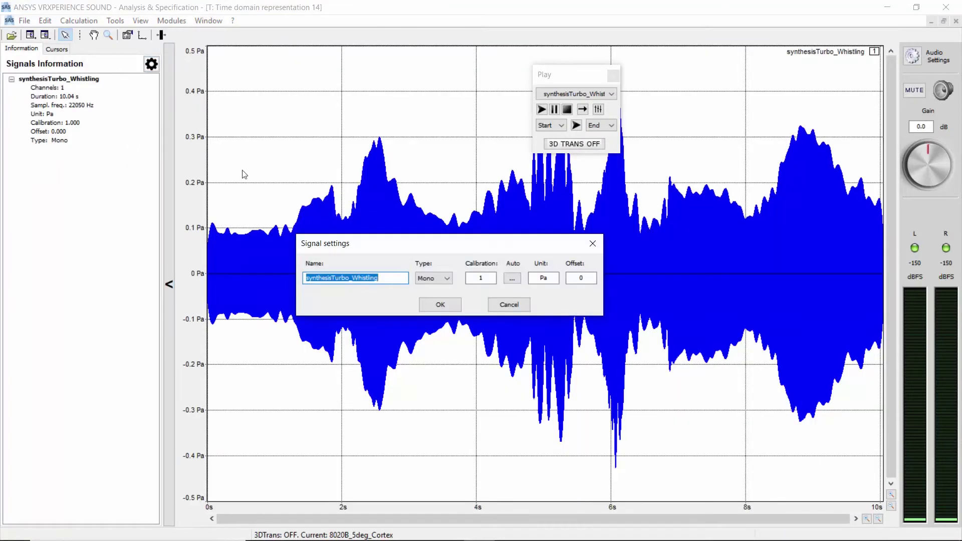
{"action": "type", "text": "w1"}
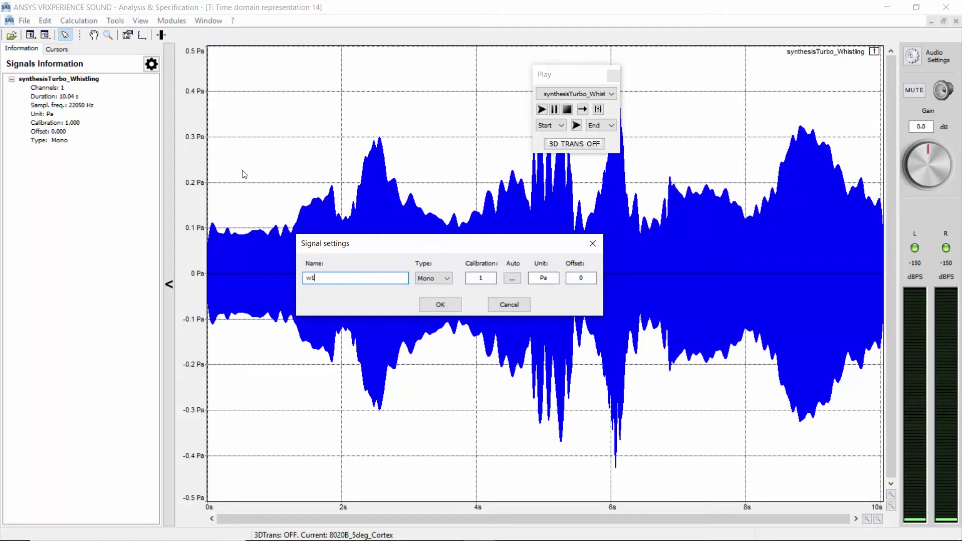
{"action": "left_click", "coordinate": [448, 308]}
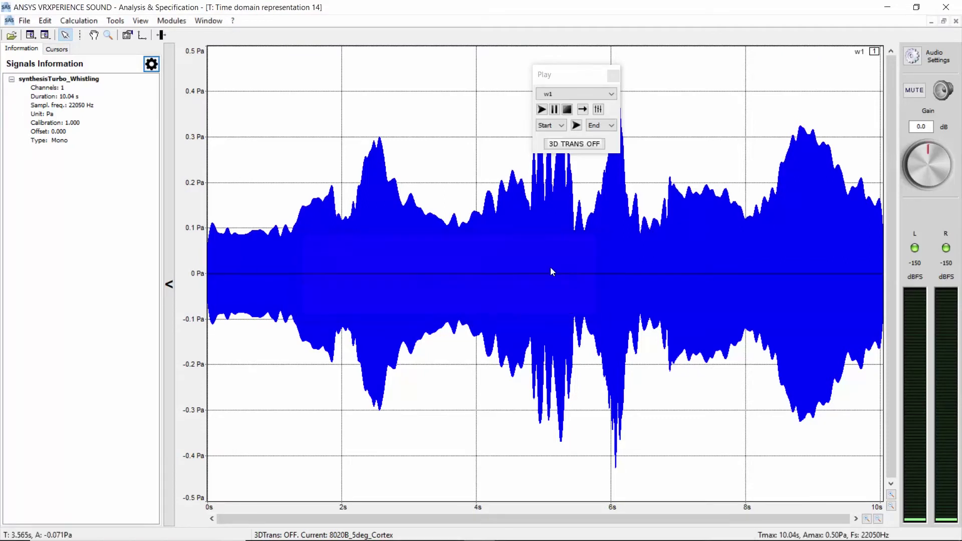
- Move the w1 waveform aside and maximize the spectrogram window again
{"action": "left_click", "coordinate": [943, 20]}
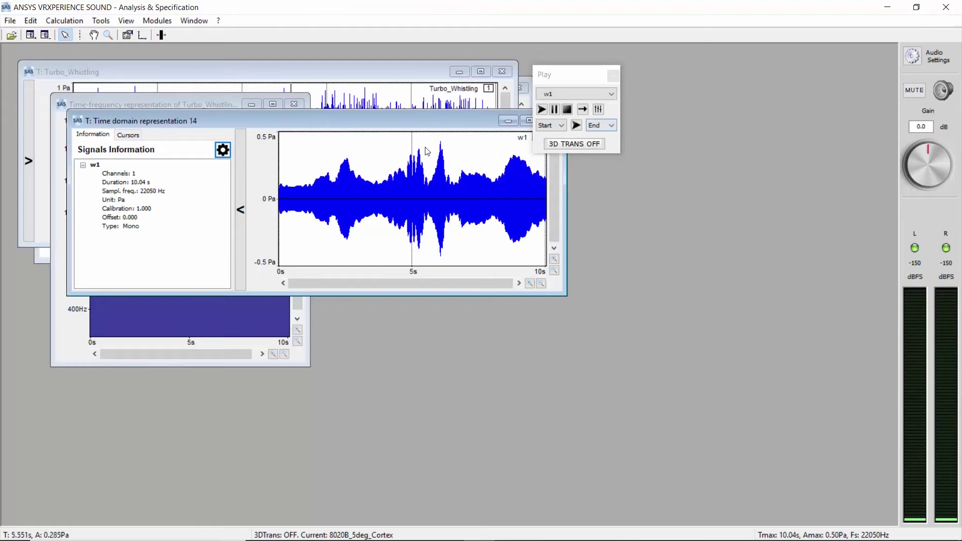
{"action": "left_click_drag", "start_coordinate": [426, 121], "coordinate": [507, 257]}
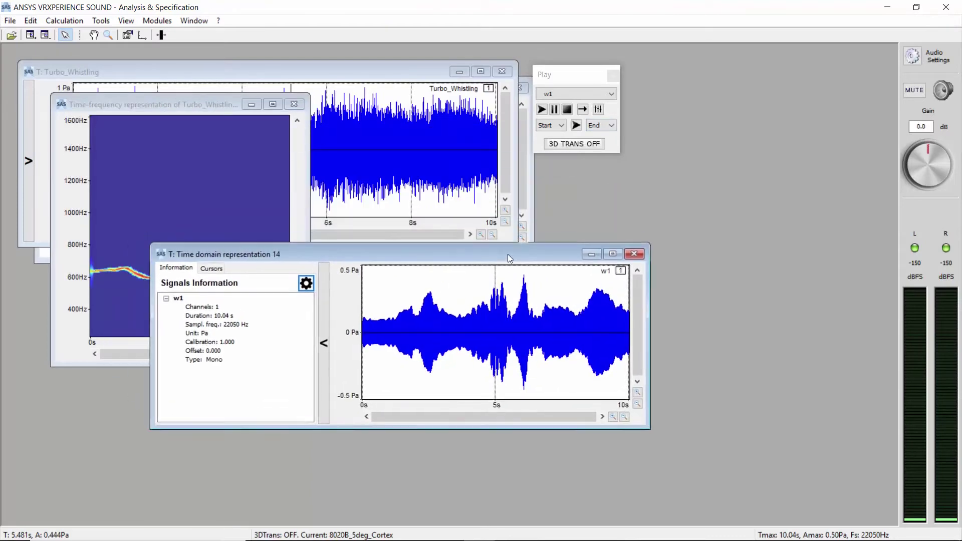
{"action": "left_click", "coordinate": [273, 104]}
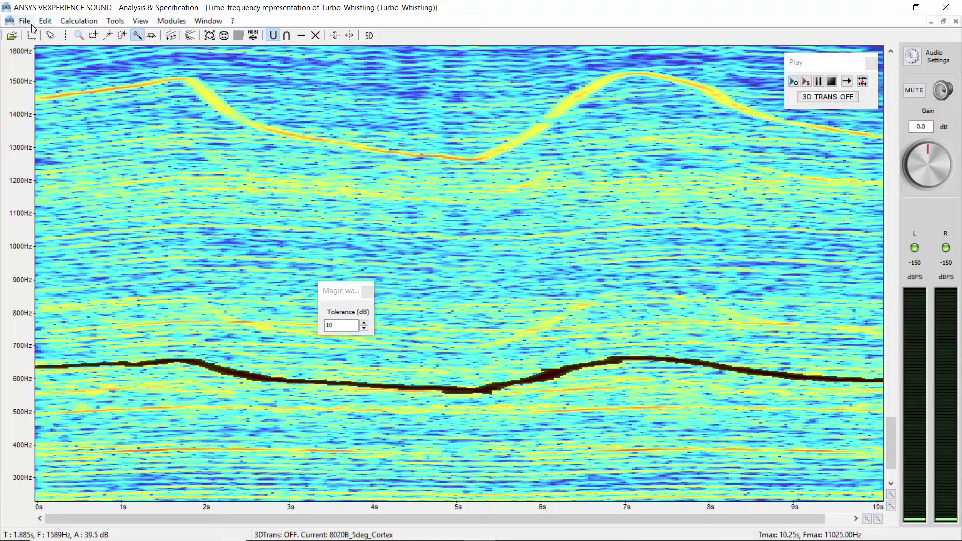
- Save the 600 Hz harmonic selection to the Desktop as w1_sel
{"action": "left_click", "coordinate": [32, 24]}
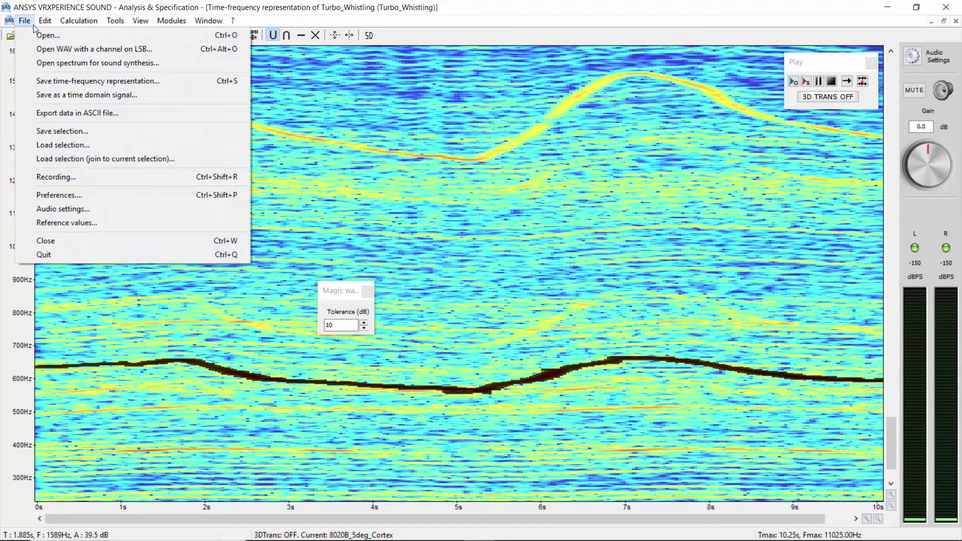
{"action": "left_click", "coordinate": [101, 130]}
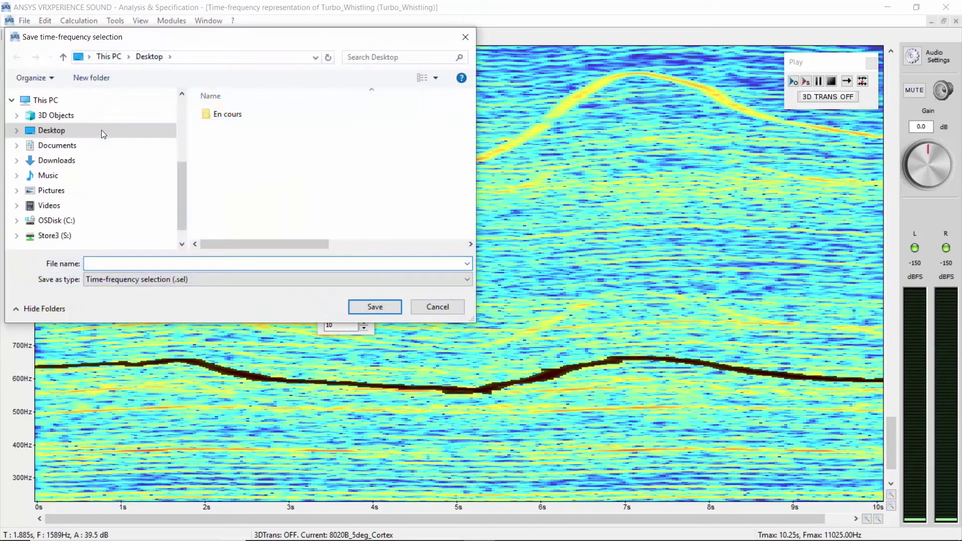
{"action": "type", "text": "w"}
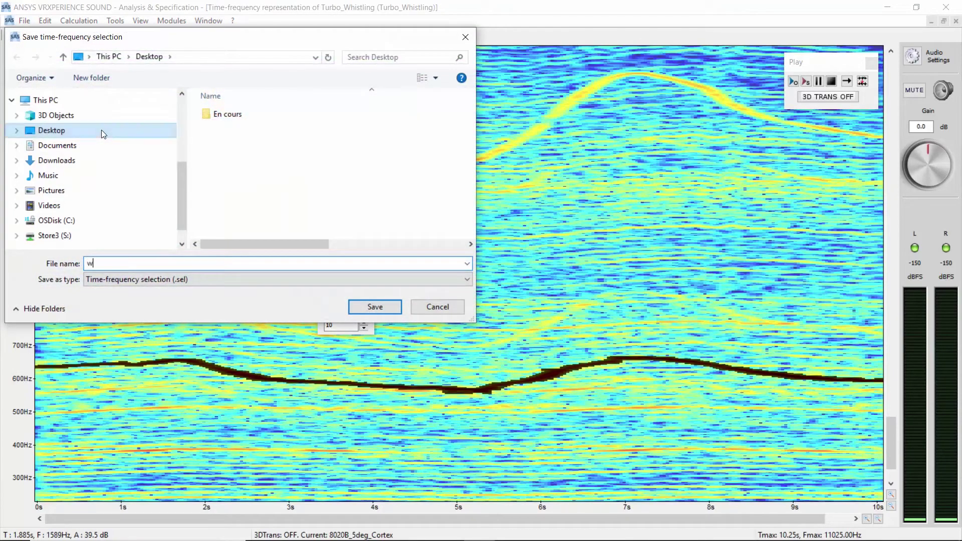
{"action": "type", "text": "1_sel"}
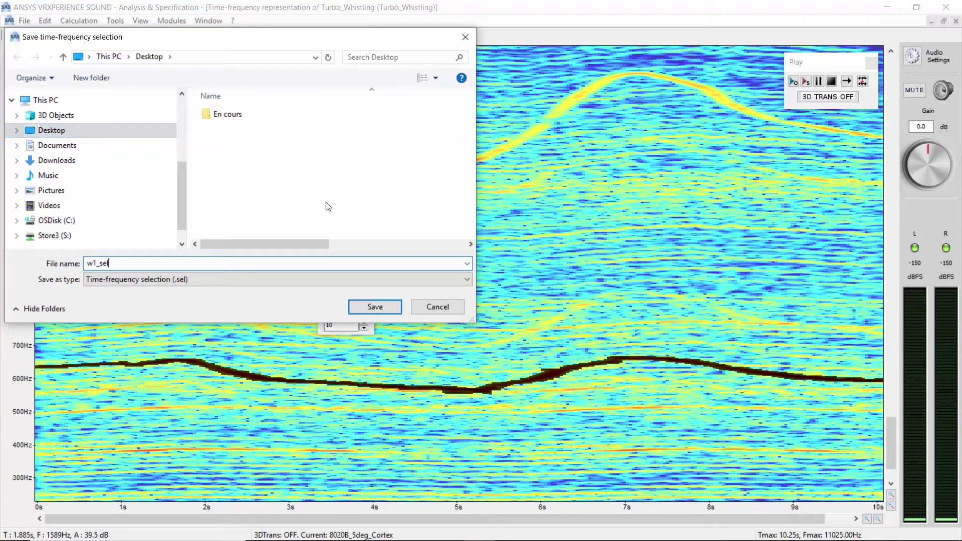
{"action": "left_click", "coordinate": [370, 303]}
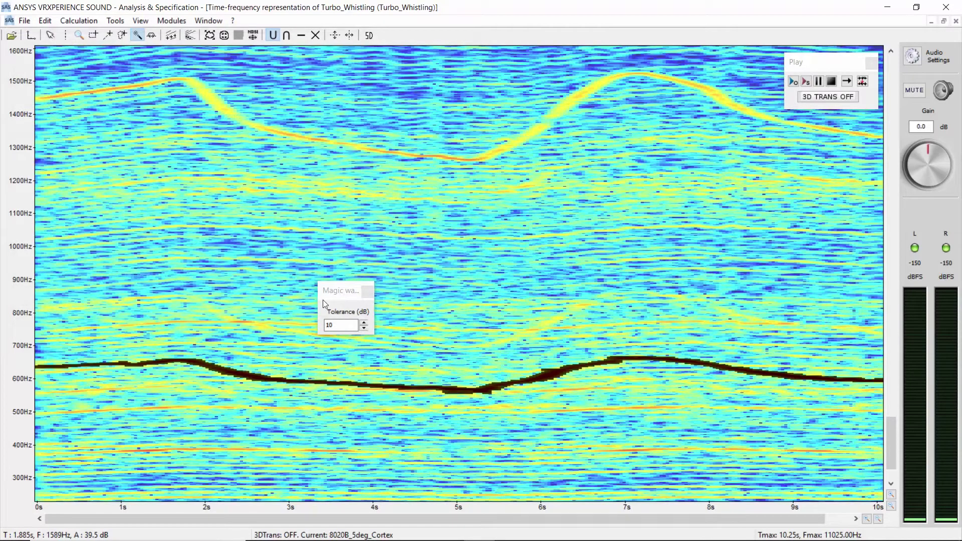
- Replace the 600 Hz line selection with both halves of the upper 1270–1520 Hz whistle curve
{"action": "key", "text": "ctrl+z"}
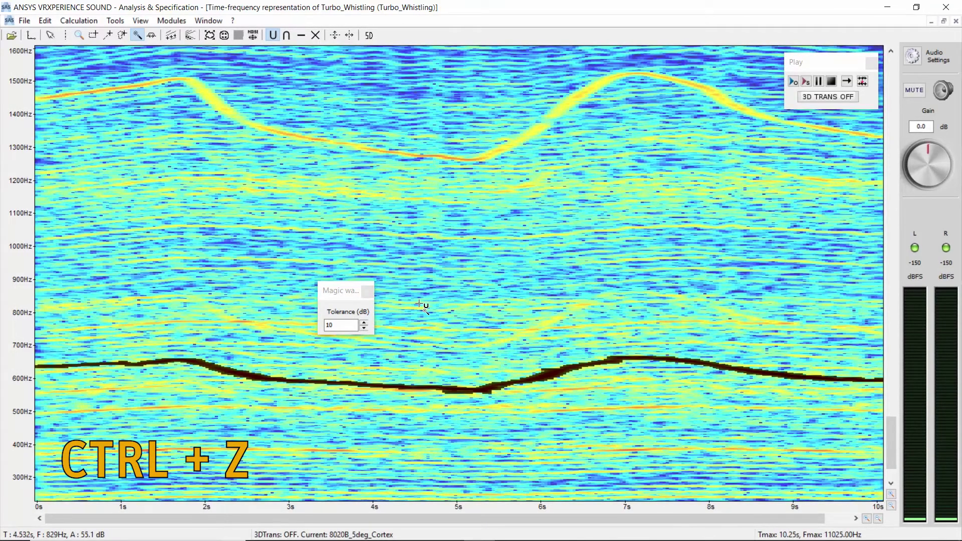
{"action": "left_click", "coordinate": [317, 36]}
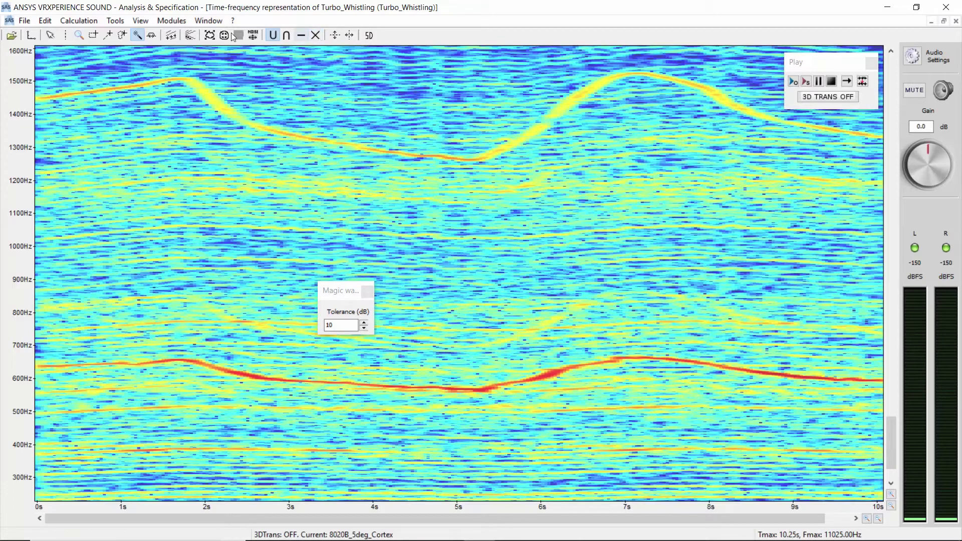
{"action": "left_click", "coordinate": [222, 108]}
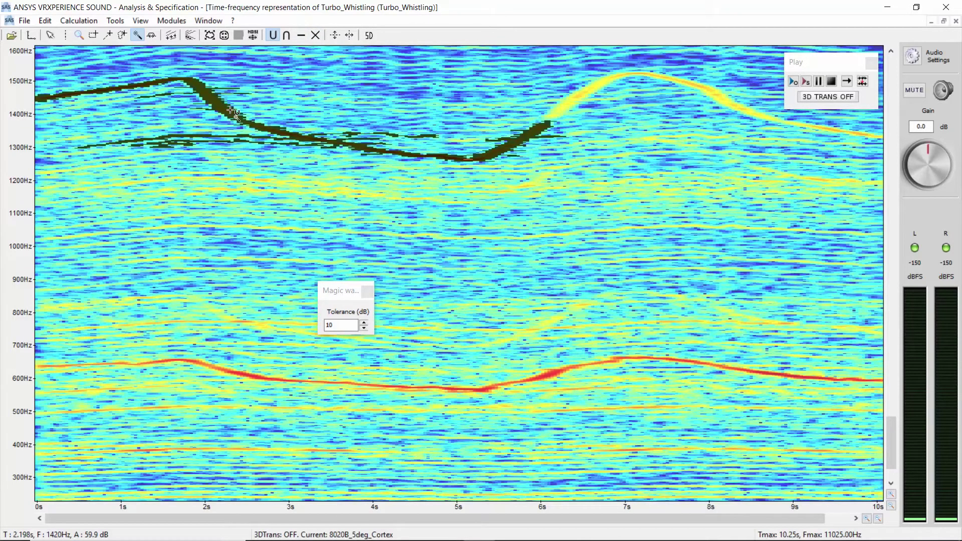
{"action": "left_click", "coordinate": [578, 96]}
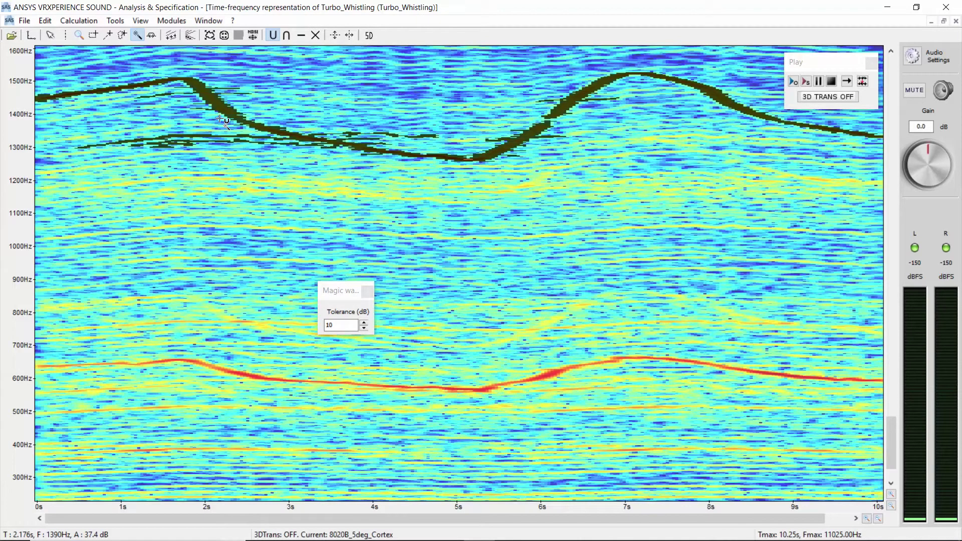
{"action": "left_click", "coordinate": [301, 35]}
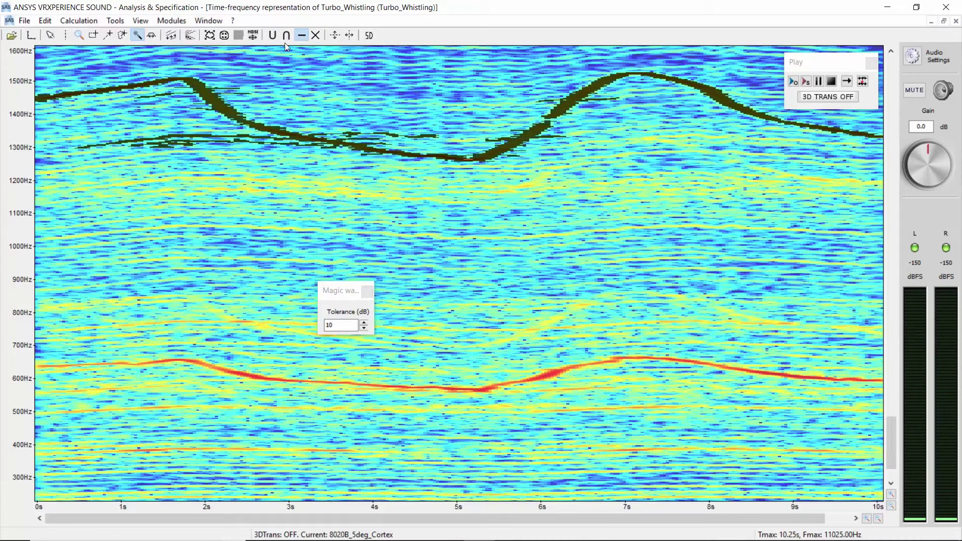
- Lasso and delete the stray streaks near 1330 Hz from the whistle-curve selection
{"action": "left_click", "coordinate": [122, 35]}
{"action": "mouse_move", "coordinate": [179, 83]}
{"action": "left_mouse_down"}
{"action": "mouse_move", "coordinate": [204, 102]}
{"action": "mouse_move", "coordinate": [181, 120]}
{"action": "mouse_move", "coordinate": [131, 103]}
{"action": "left_mouse_up"}
{"action": "mouse_move", "coordinate": [240, 134]}
{"action": "left_mouse_down"}
{"action": "mouse_move", "coordinate": [299, 155]}
{"action": "mouse_move", "coordinate": [145, 160]}
{"action": "mouse_move", "coordinate": [44, 137]}
{"action": "mouse_move", "coordinate": [120, 113]}
{"action": "mouse_move", "coordinate": [218, 128]}
{"action": "left_mouse_up"}
{"action": "key", "text": "Delete"}
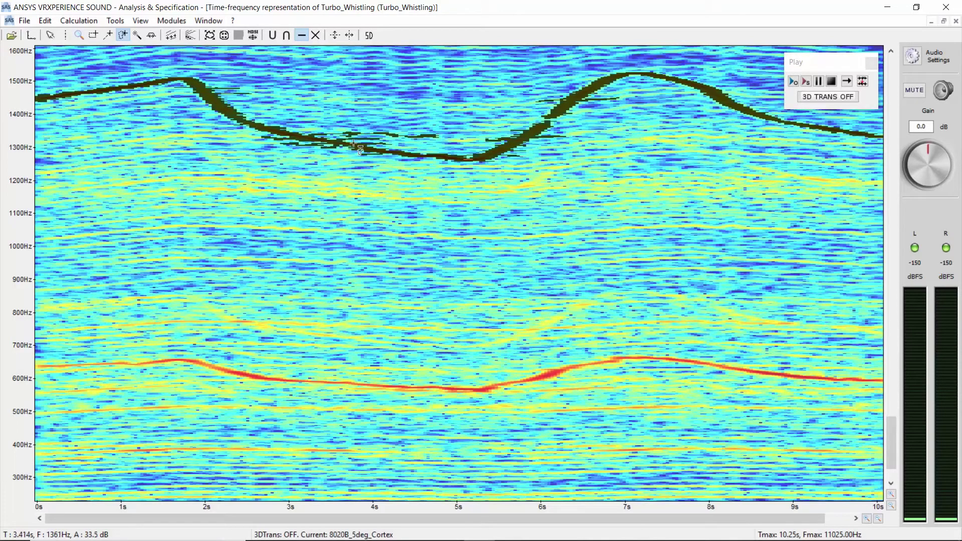
{"action": "mouse_move", "coordinate": [354, 144]}
{"action": "left_mouse_down"}
{"action": "mouse_move", "coordinate": [460, 145]}
{"action": "mouse_move", "coordinate": [414, 135]}
{"action": "left_mouse_up"}
{"action": "key", "text": "Delete"}
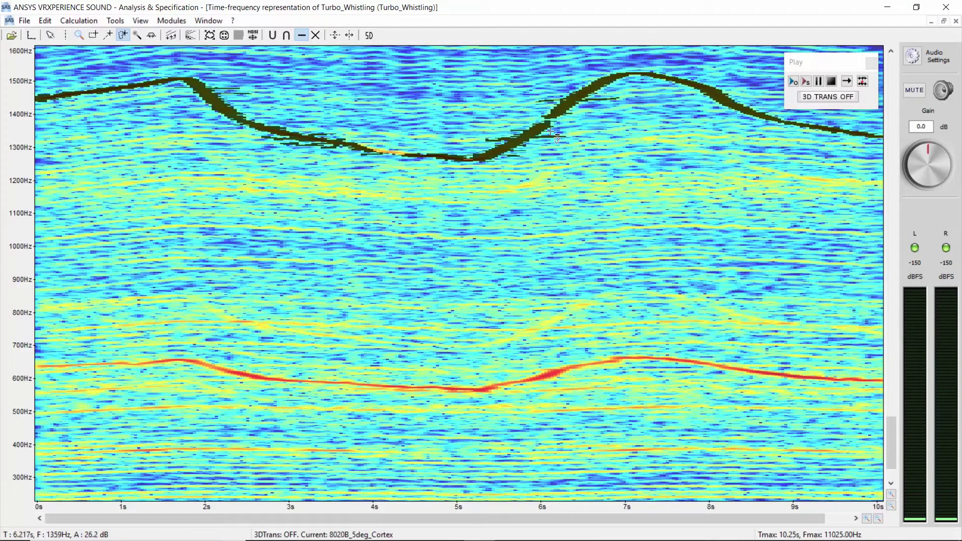
{"action": "mouse_move", "coordinate": [568, 127]}
{"action": "left_mouse_down"}
{"action": "mouse_move", "coordinate": [549, 97]}
{"action": "mouse_move", "coordinate": [491, 150]}
{"action": "left_mouse_up"}
{"action": "key", "text": "Delete"}
- Zoom to 1050–1700 Hz and magic-wand the curve in union mode to extend the selection
{"action": "left_click", "coordinate": [138, 36]}
{"action": "left_click", "coordinate": [272, 35]}
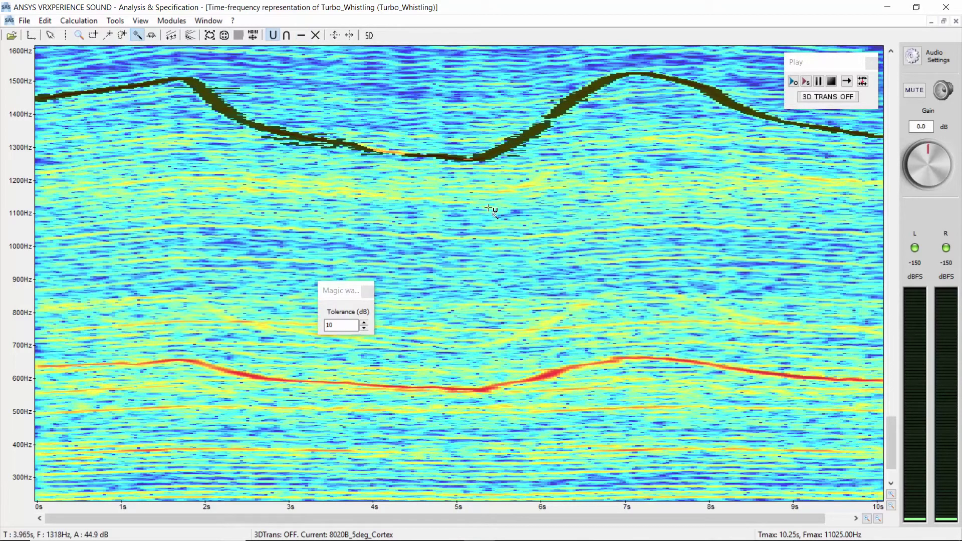
{"action": "left_click", "coordinate": [891, 493]}
{"action": "left_click_drag", "start_coordinate": [891, 447], "coordinate": [891, 424]}
{"action": "left_click", "coordinate": [391, 334]}
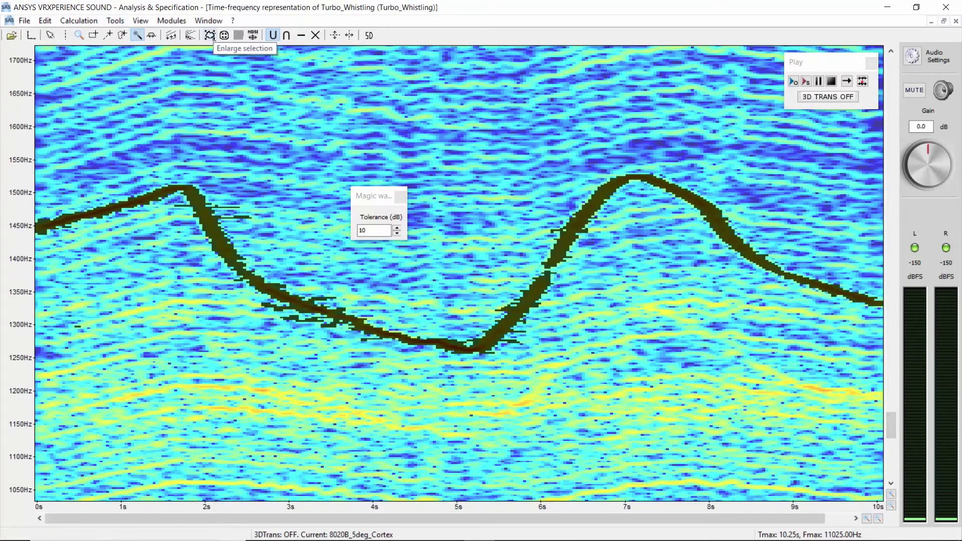
- Isolate the selected whistle curve and play it back as synthesized sound
{"action": "left_click", "coordinate": [137, 36]}
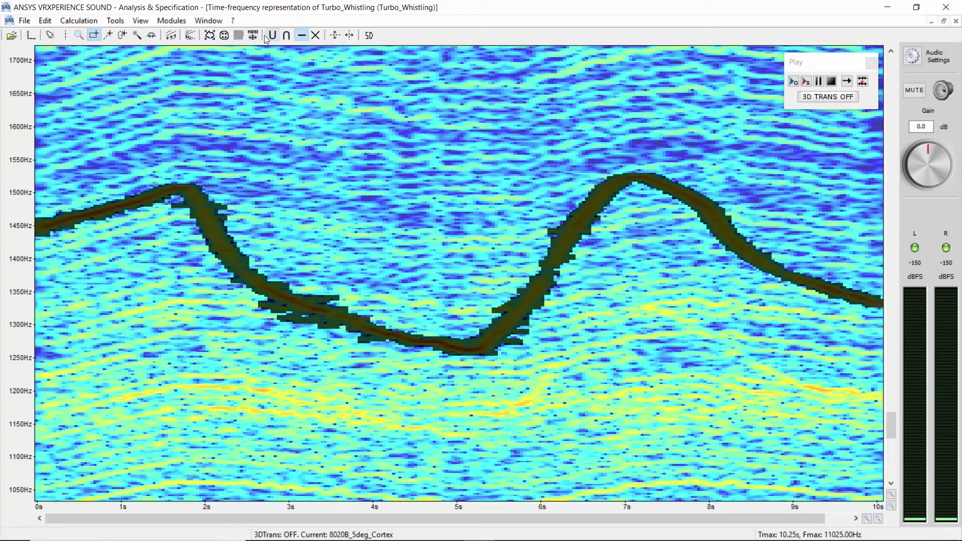
{"action": "left_click", "coordinate": [142, 38]}
{"action": "right_click", "coordinate": [209, 184]}
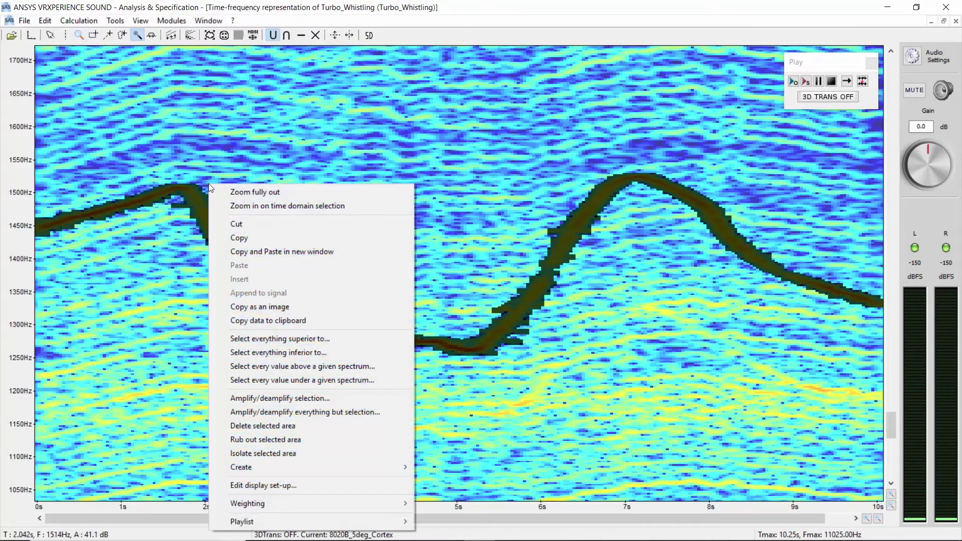
{"action": "left_click", "coordinate": [294, 453]}
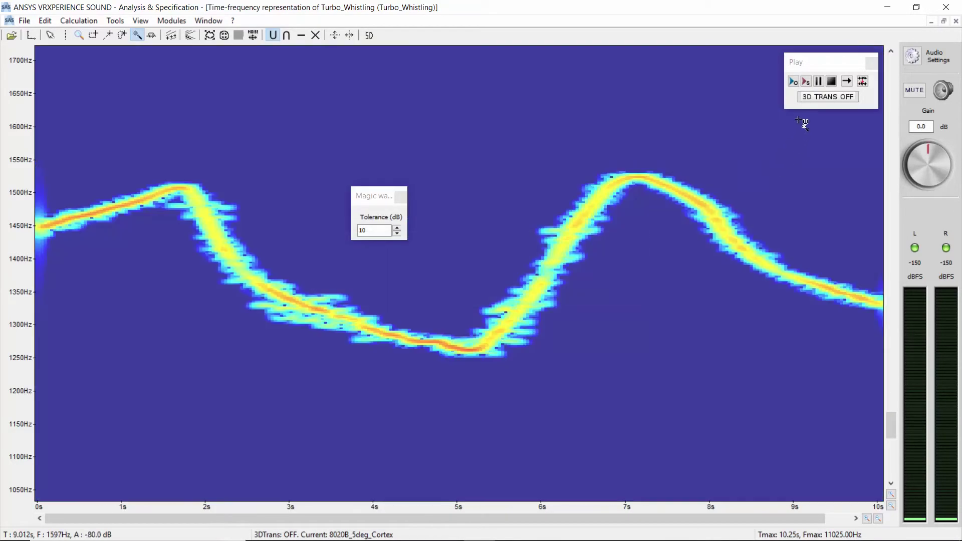
{"action": "left_click", "coordinate": [806, 82]}
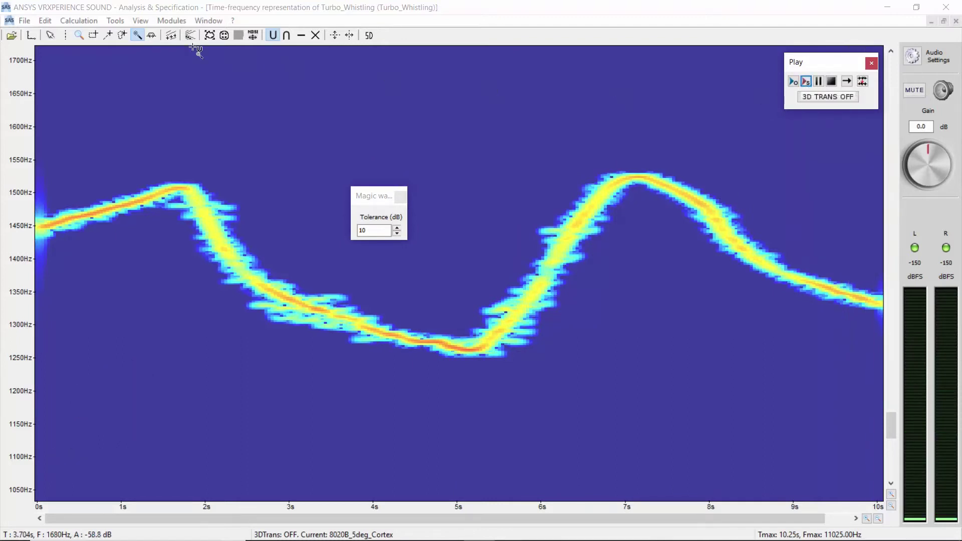
- Transfer the isolated whistle to a time-domain signal and rename it w2
{"action": "left_click", "coordinate": [73, 21]}
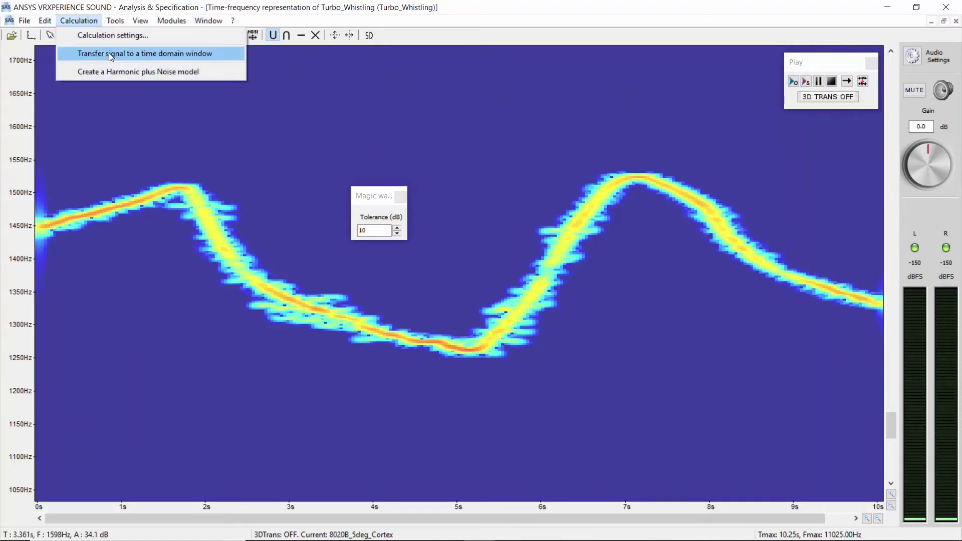
{"action": "left_click", "coordinate": [109, 54]}
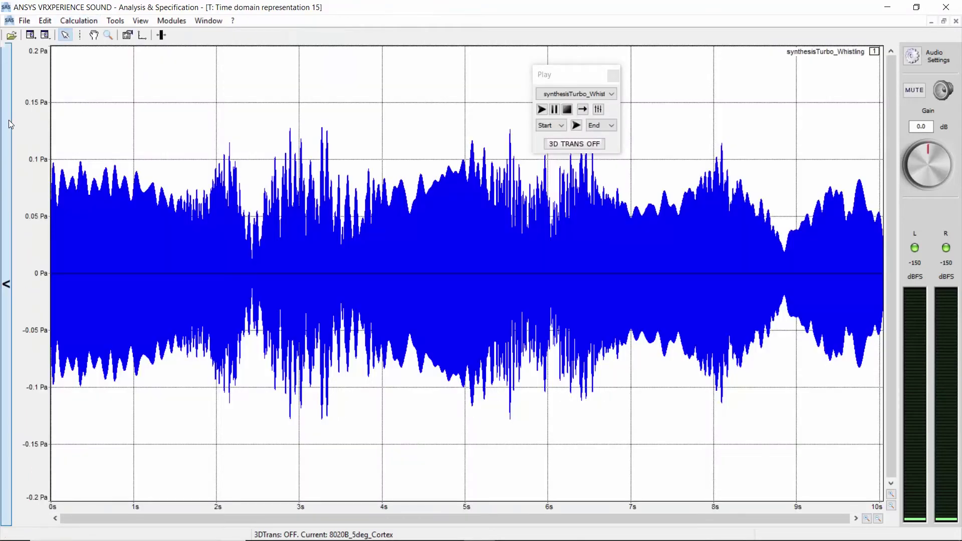
{"action": "left_click", "coordinate": [9, 119]}
{"action": "left_click", "coordinate": [151, 63]}
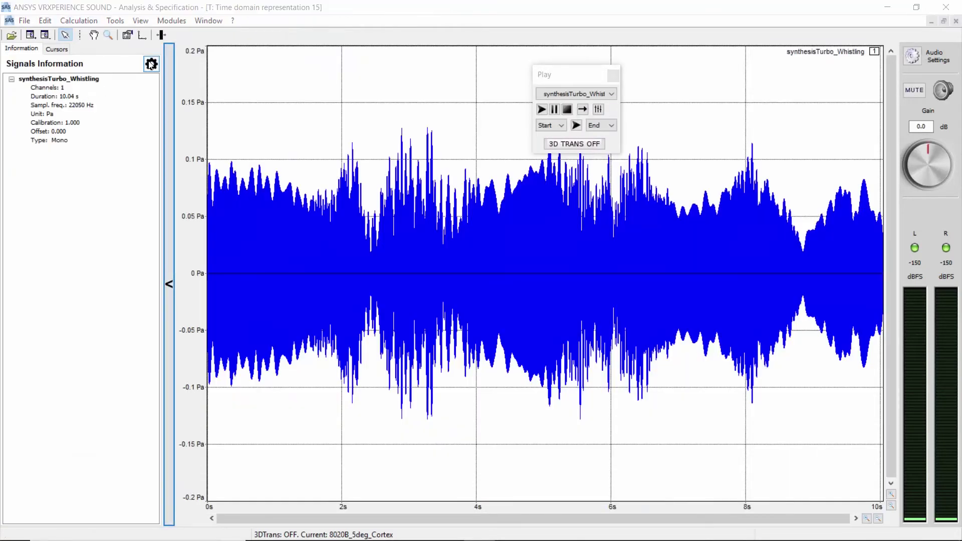
{"action": "type", "text": "w2"}
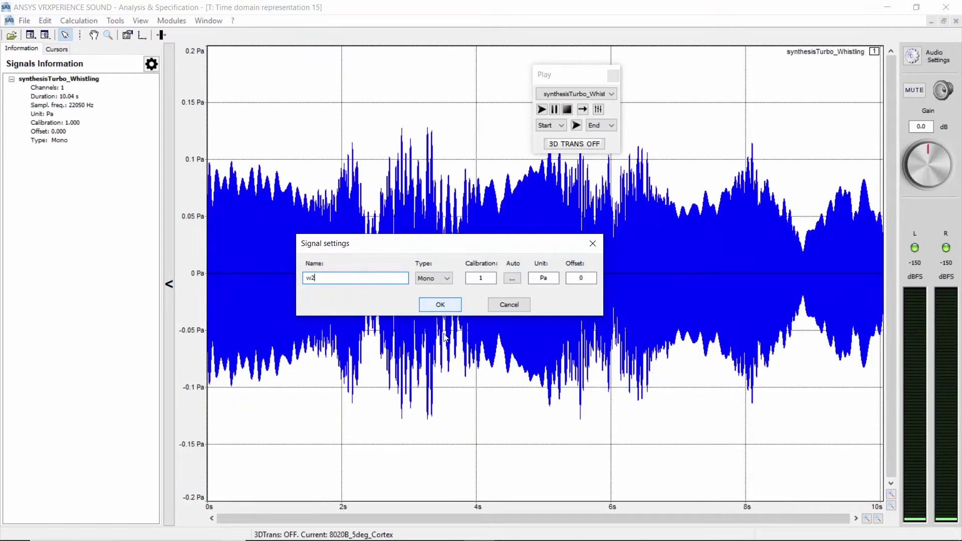
{"action": "key", "text": "Return"}
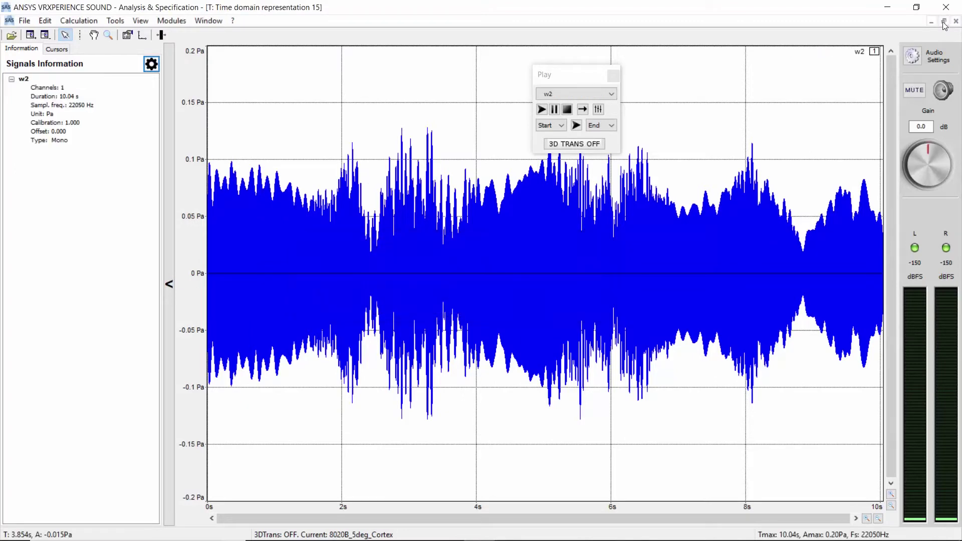
- Return to the Turbo_Whistling spectrogram and undo the isolation to restore it
{"action": "left_click", "coordinate": [943, 21]}
{"action": "double_click", "coordinate": [279, 107]}
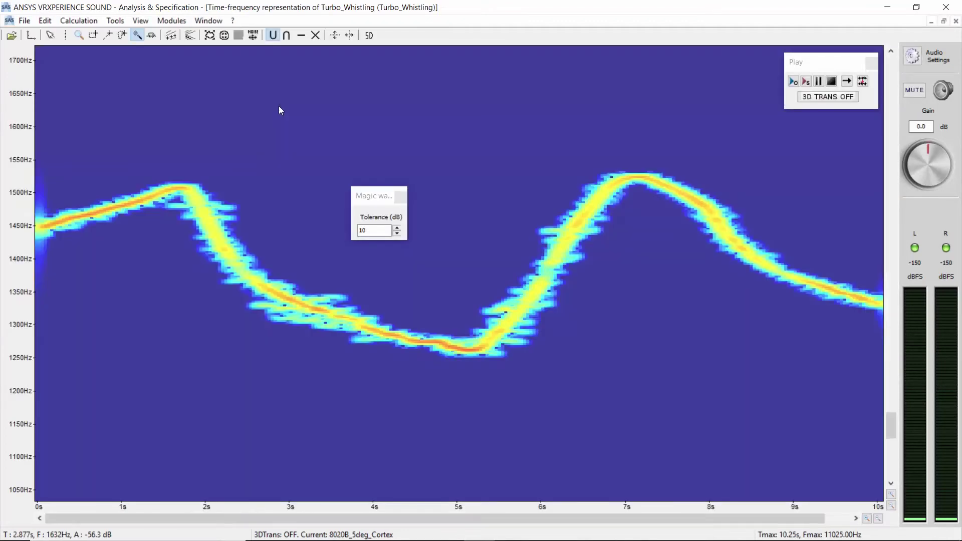
{"action": "left_click", "coordinate": [280, 110]}
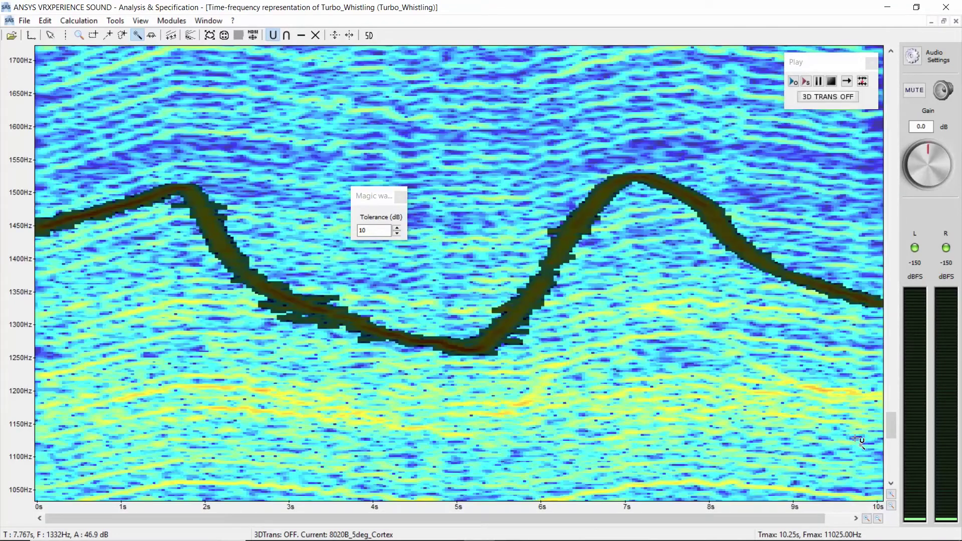
- Zoom out to about 500 Hz and load w1_sel.sel joined to the current selection
{"action": "left_click", "coordinate": [891, 507]}
{"action": "left_click_drag", "start_coordinate": [889, 437], "coordinate": [889, 441]}
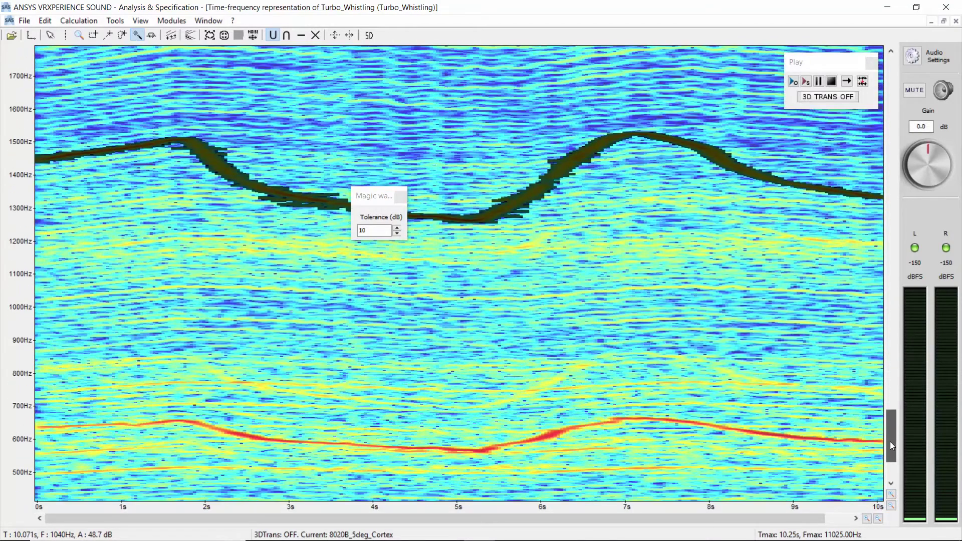
{"action": "key", "text": "ctrl+z"}
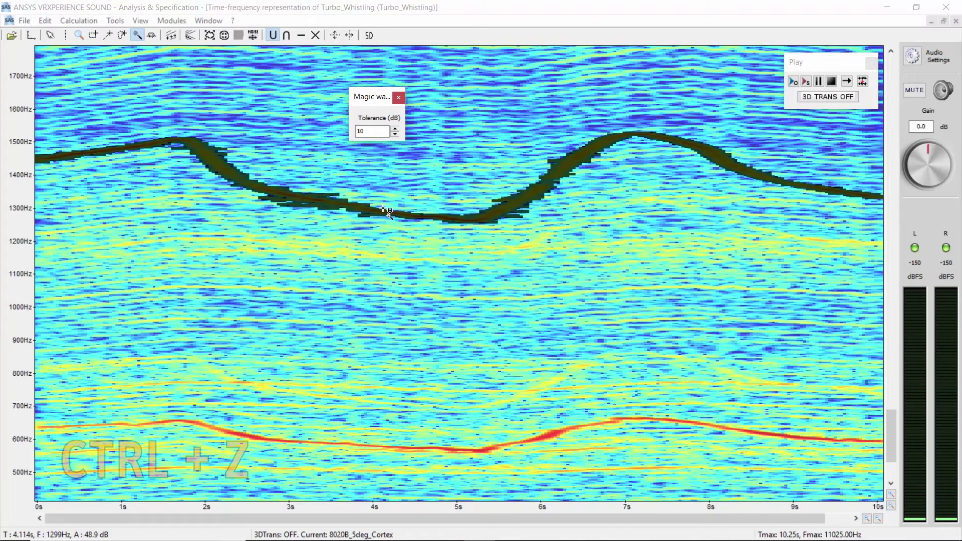
{"action": "left_click", "coordinate": [24, 21]}
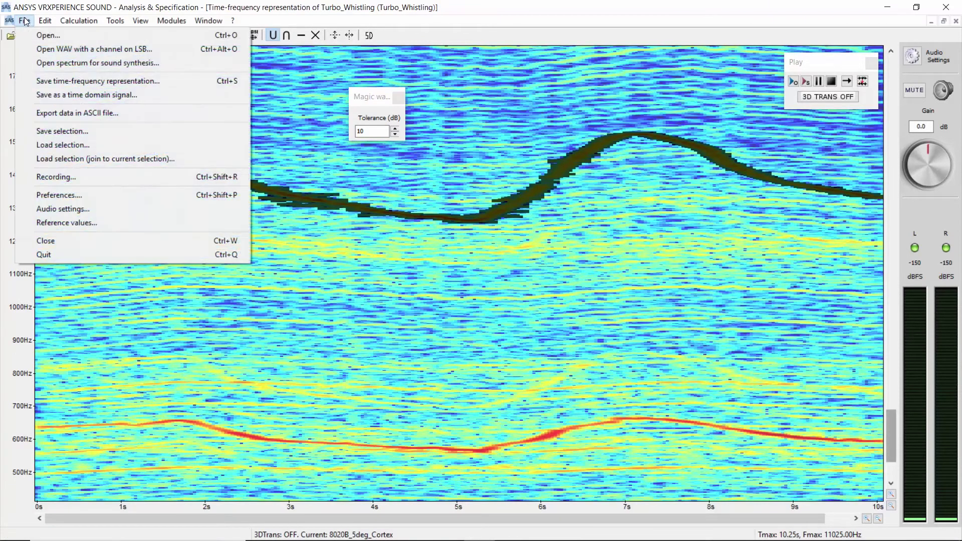
{"action": "left_click", "coordinate": [110, 159]}
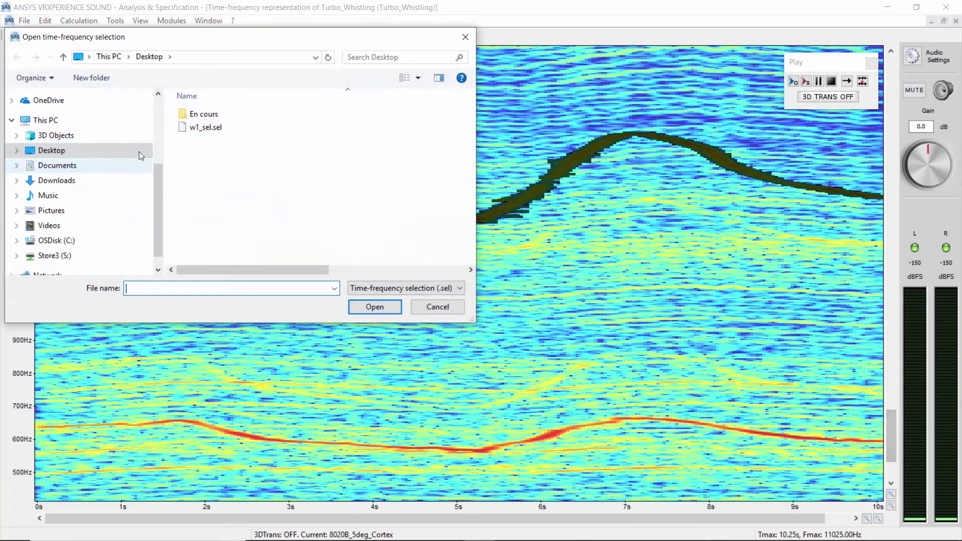
{"action": "left_click", "coordinate": [201, 129]}
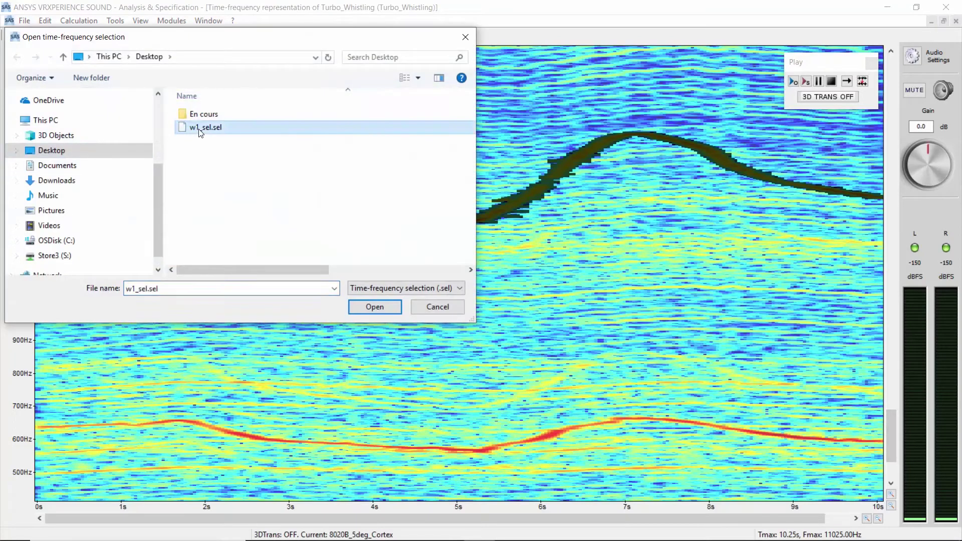
{"action": "left_click", "coordinate": [386, 309]}
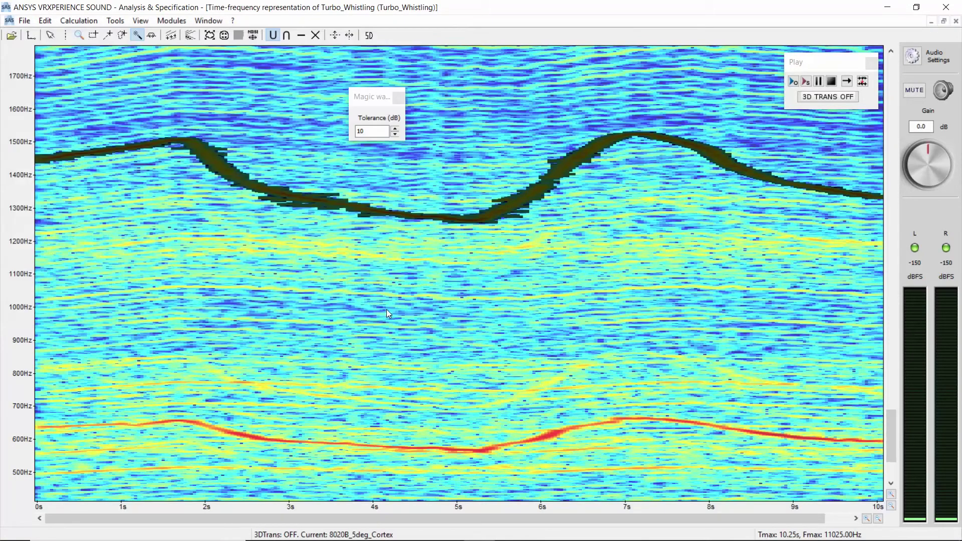
- Add the 600 Hz trace and delete both whistle traces from the spectrogram
{"action": "left_click", "coordinate": [513, 386]}
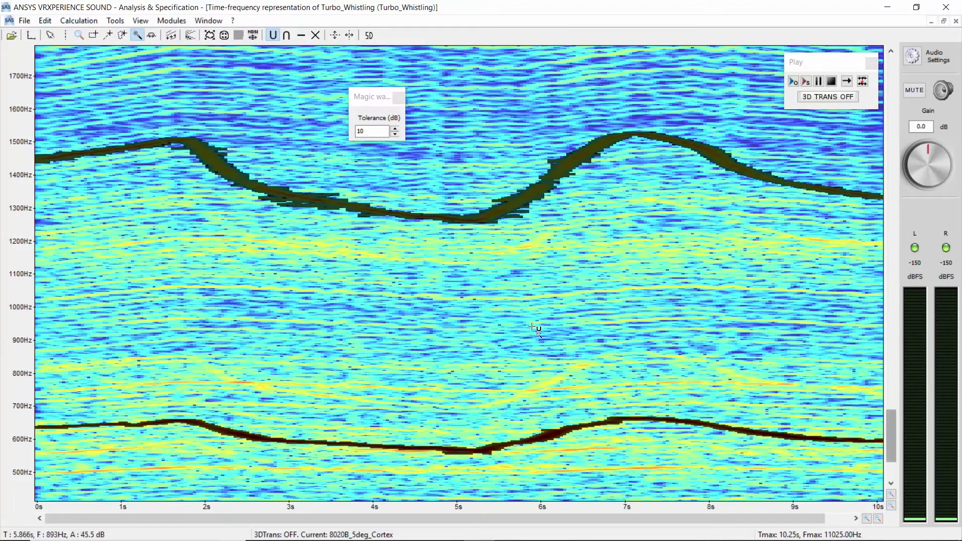
{"action": "right_click", "coordinate": [536, 307]}
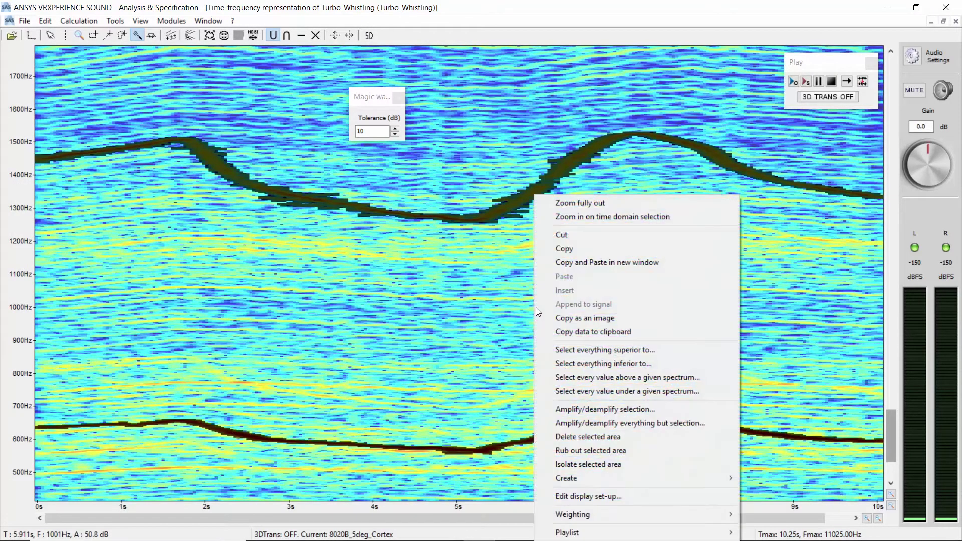
{"action": "left_click", "coordinate": [599, 435]}
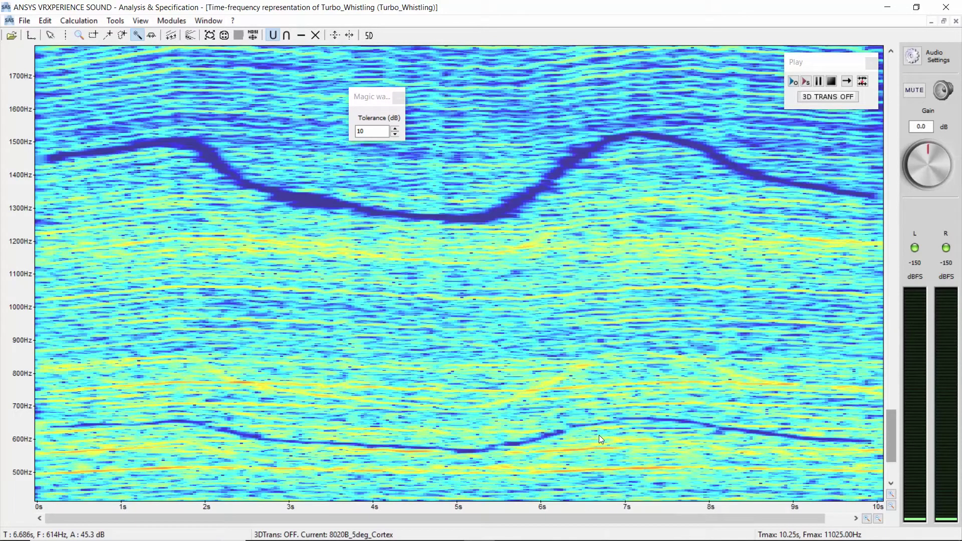
{"action": "left_click", "coordinate": [79, 23]}
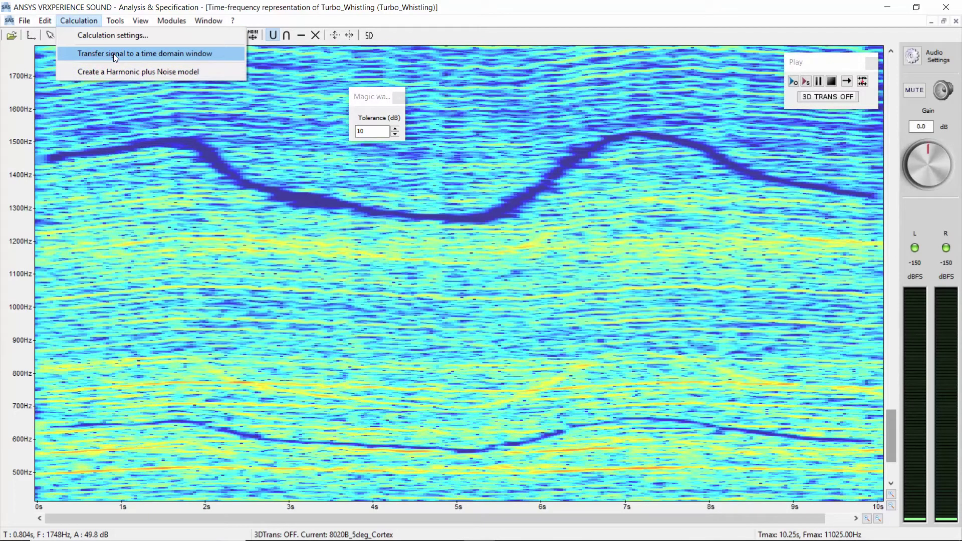
- Convert the whistle-free spectrogram to a time signal named noise and restore its window
{"action": "left_click", "coordinate": [113, 53]}
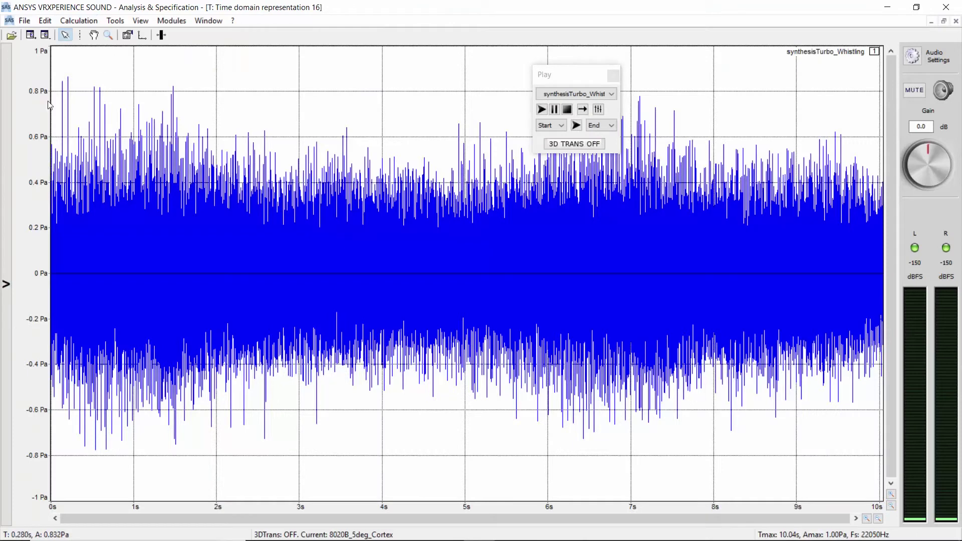
{"action": "left_click", "coordinate": [6, 130]}
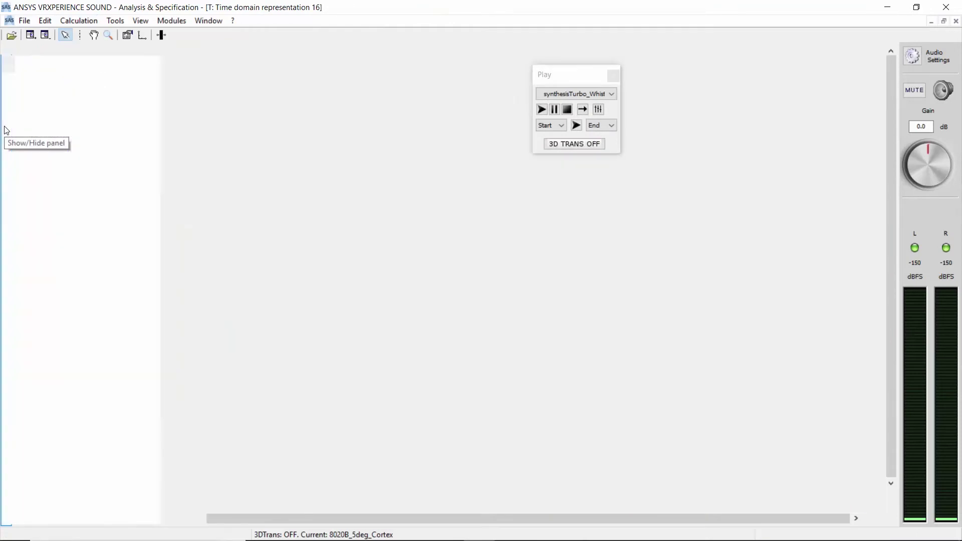
{"action": "left_click", "coordinate": [150, 64]}
{"action": "type", "text": "noise"}
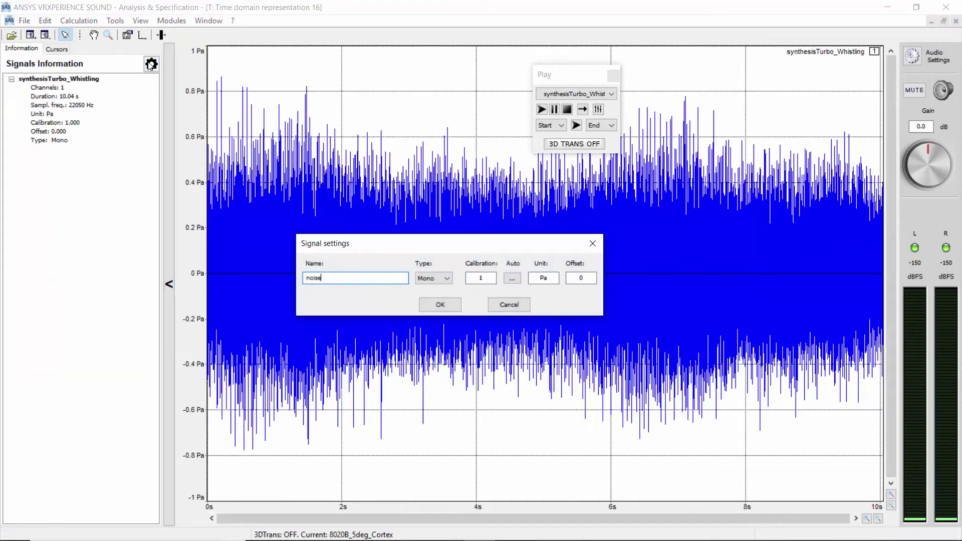
{"action": "left_click", "coordinate": [437, 304]}
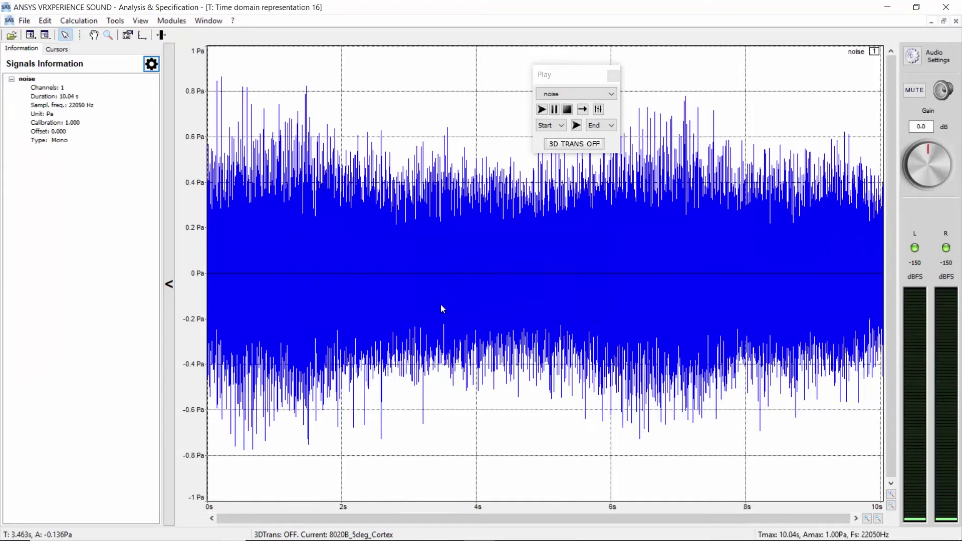
{"action": "left_click", "coordinate": [943, 22]}
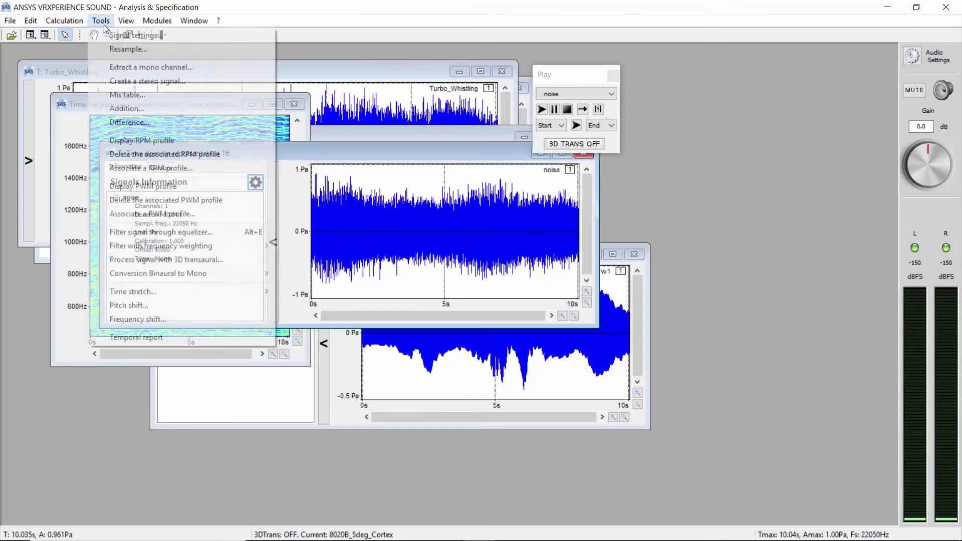
- Create a Mix table with the w1, w2 and noise signals and toggle Loop state
{"action": "left_click", "coordinate": [130, 94]}
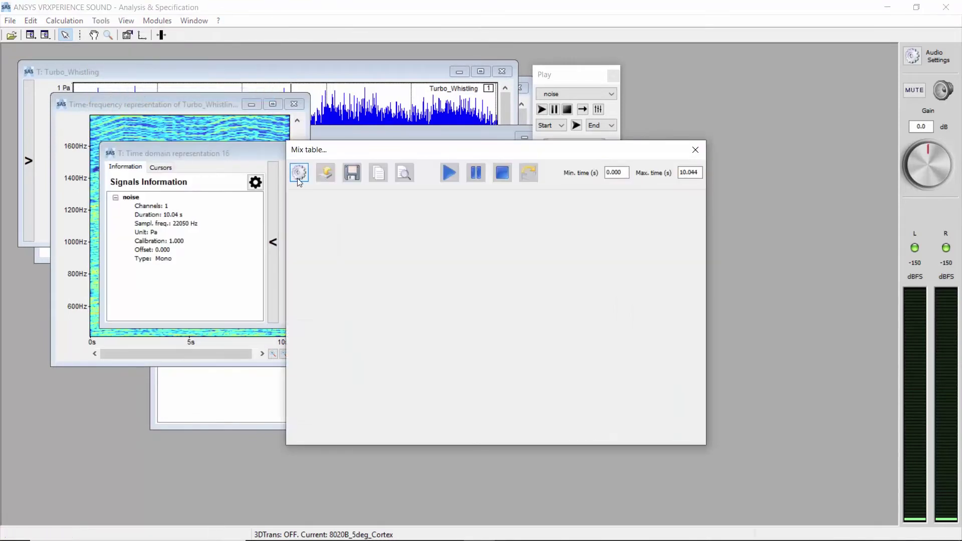
{"action": "left_click", "coordinate": [299, 173]}
{"action": "left_click", "coordinate": [371, 230]}
{"action": "left_click", "coordinate": [370, 238]}
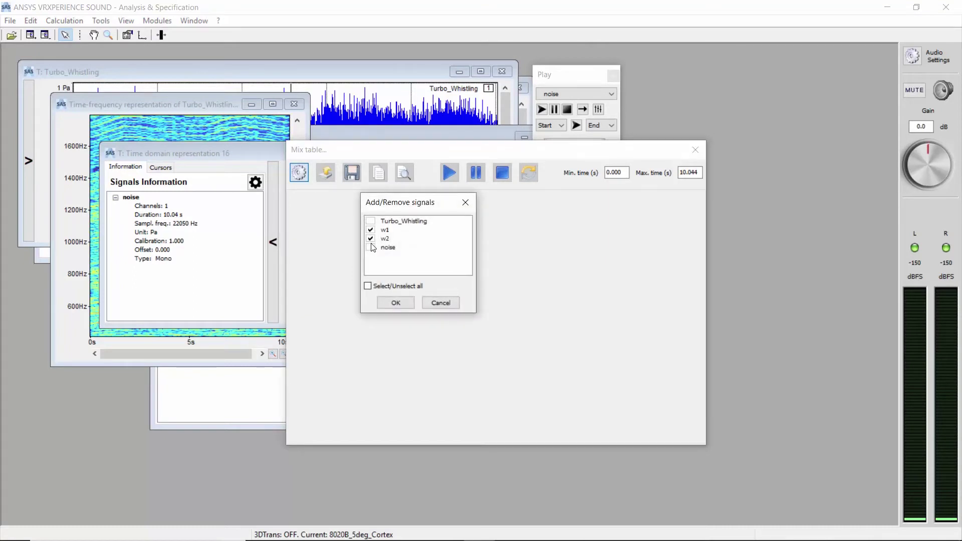
{"action": "left_click", "coordinate": [370, 248]}
{"action": "left_click", "coordinate": [395, 302]}
{"action": "left_click", "coordinate": [528, 173]}
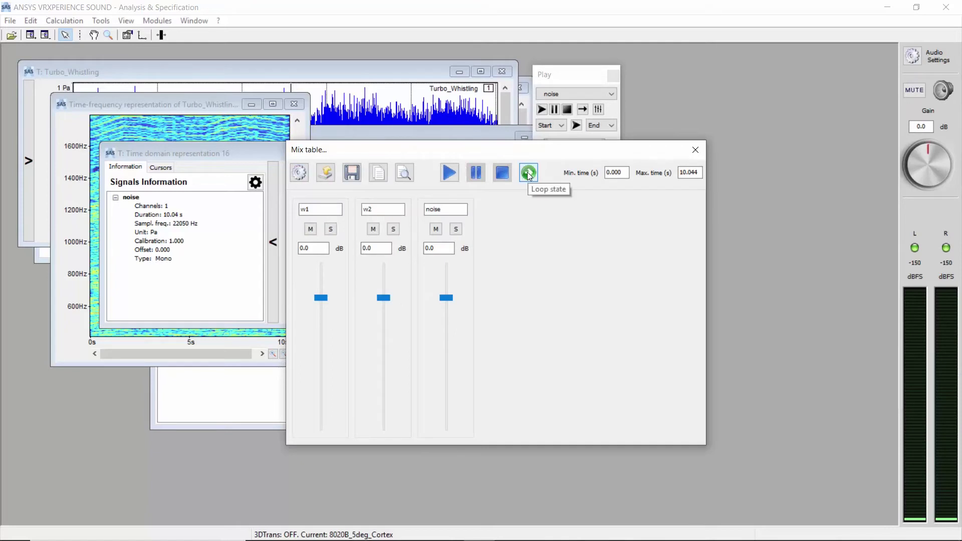
{"action": "left_click", "coordinate": [529, 174]}
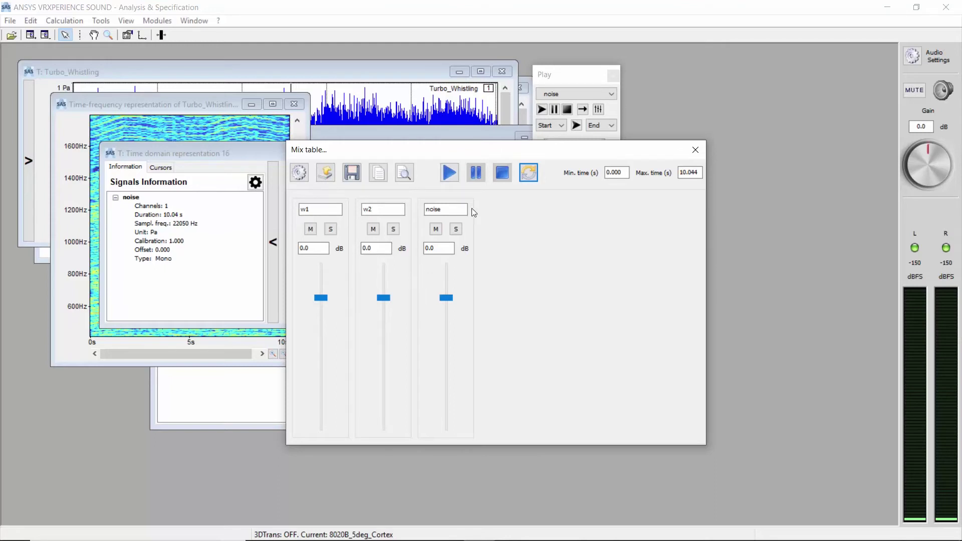
- Play the mix while dragging w1 to -10.4 dB and w2 to -3.3 dB, then stop
{"action": "left_click", "coordinate": [453, 173]}
{"action": "left_click_drag", "start_coordinate": [326, 295], "coordinate": [329, 355]}
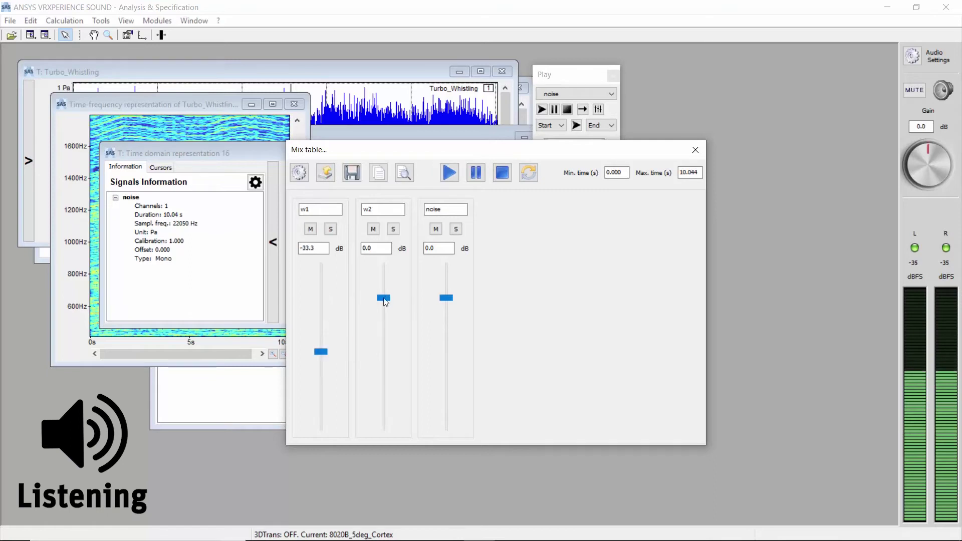
{"action": "left_click_drag", "start_coordinate": [384, 299], "coordinate": [390, 331]}
{"action": "left_click_drag", "start_coordinate": [321, 348], "coordinate": [332, 317]}
{"action": "left_click_drag", "start_coordinate": [385, 334], "coordinate": [389, 303]}
{"action": "left_click", "coordinate": [502, 172]}
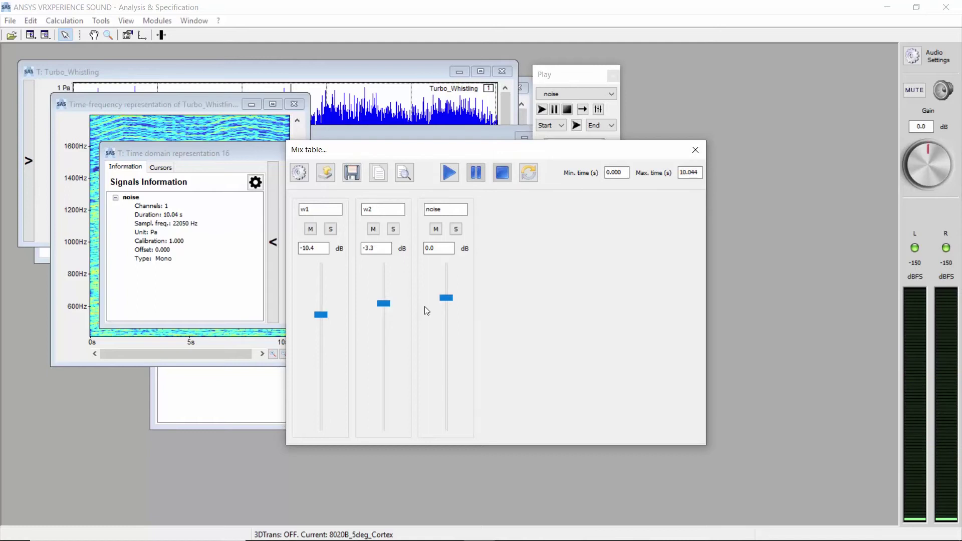
- Set w1 to -3 dB and w2 to -6 dB and listen to the mix
{"action": "double_click", "coordinate": [317, 249]}
{"action": "type", "text": "3"}
{"action": "double_click", "coordinate": [388, 248]}
{"action": "type", "text": "6"}
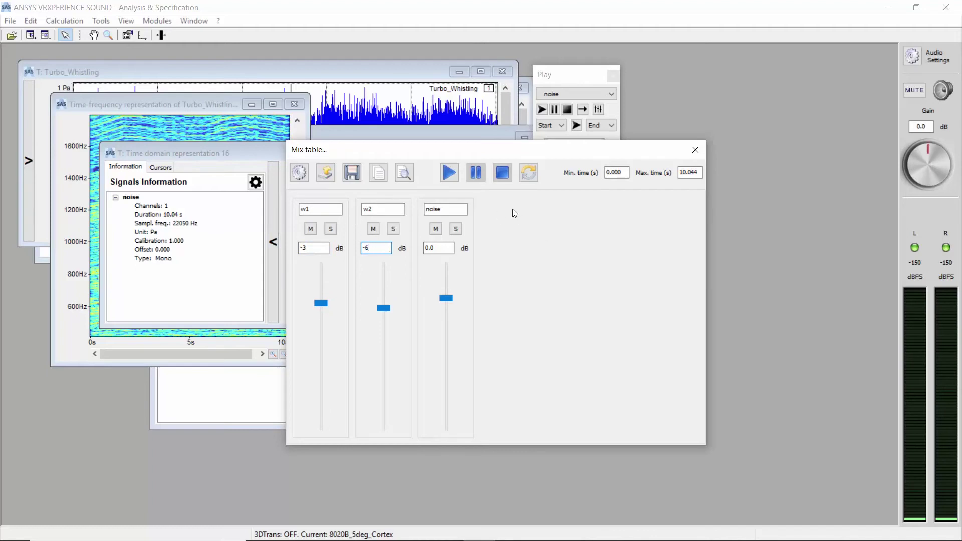
{"action": "left_click", "coordinate": [449, 176]}
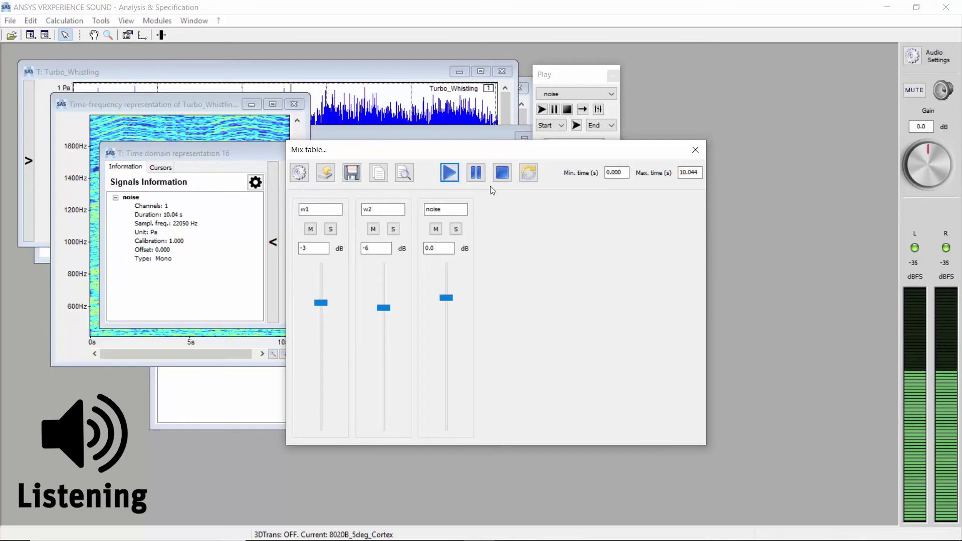
{"action": "left_click", "coordinate": [506, 176]}
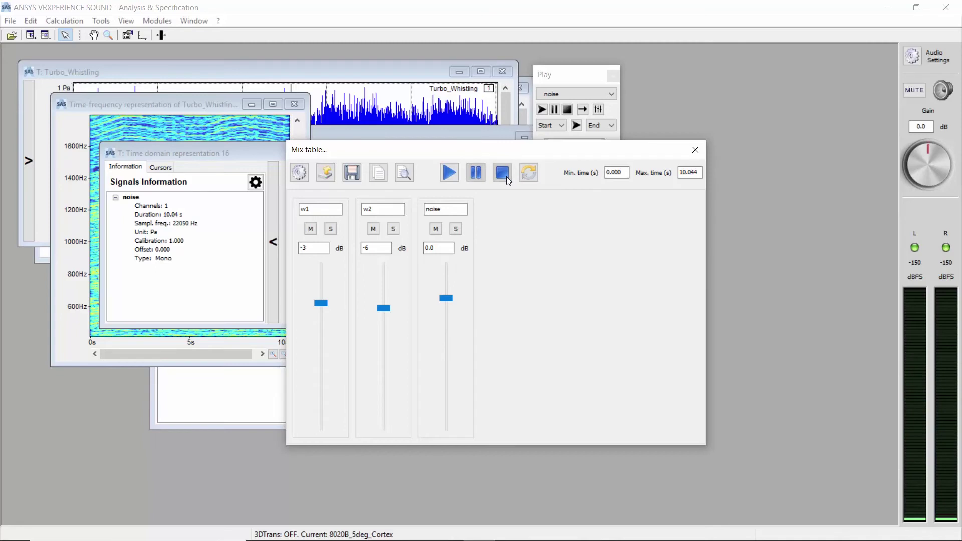
- Save the mix as config_1
{"action": "left_click", "coordinate": [350, 176]}
{"action": "type", "text": "config_1"}
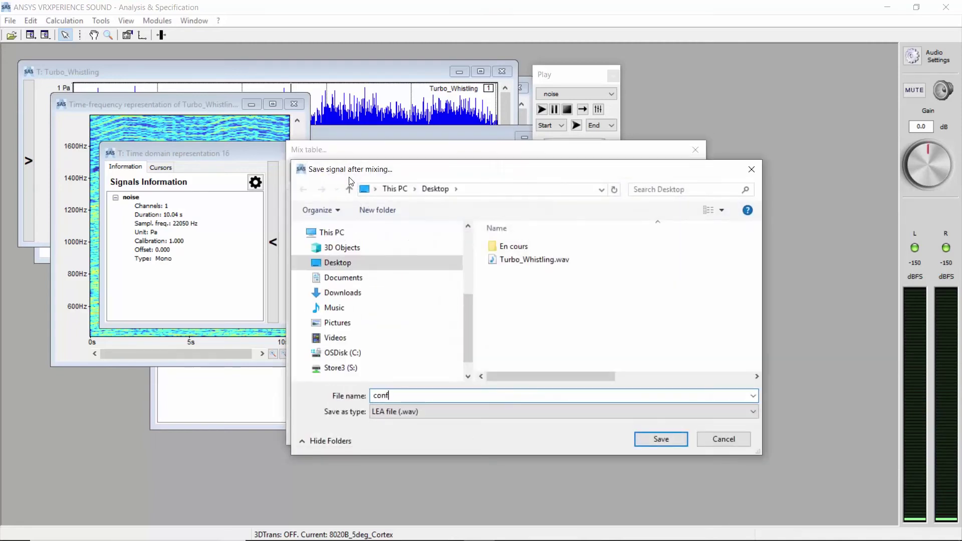
{"action": "left_click", "coordinate": [671, 440]}
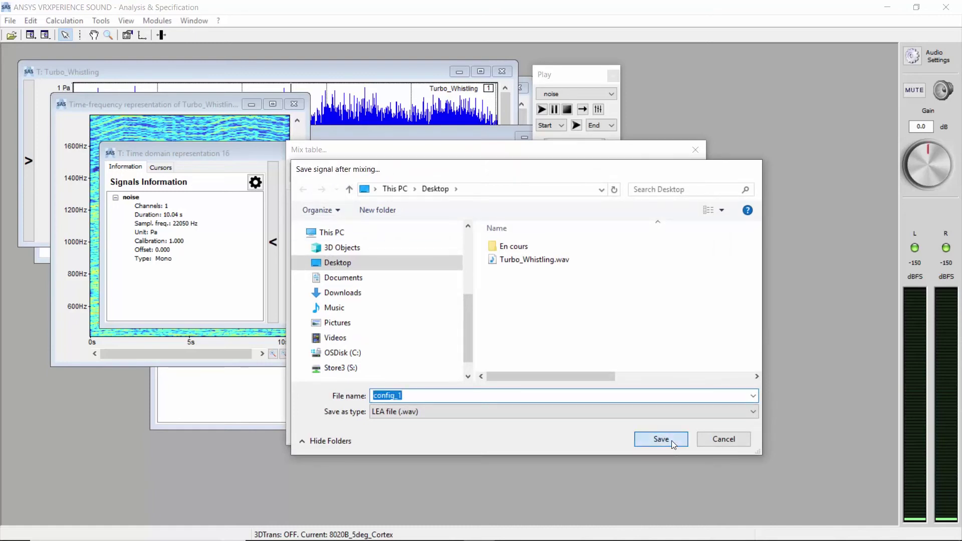
- Set w1 to -6 dB and w2 to -3 dB and save the mix as config_2.wav
{"action": "double_click", "coordinate": [319, 249]}
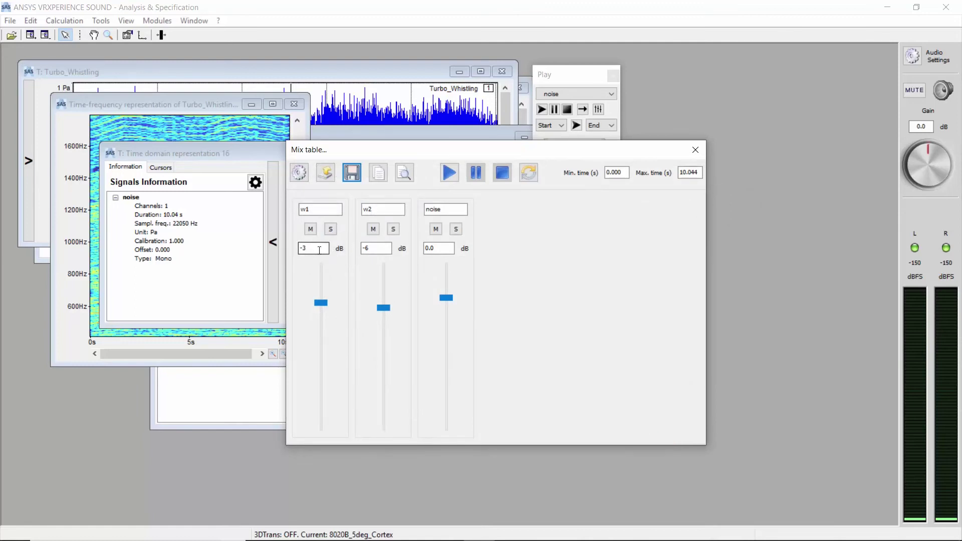
{"action": "type", "text": "6"}
{"action": "double_click", "coordinate": [381, 249]}
{"action": "type", "text": "3"}
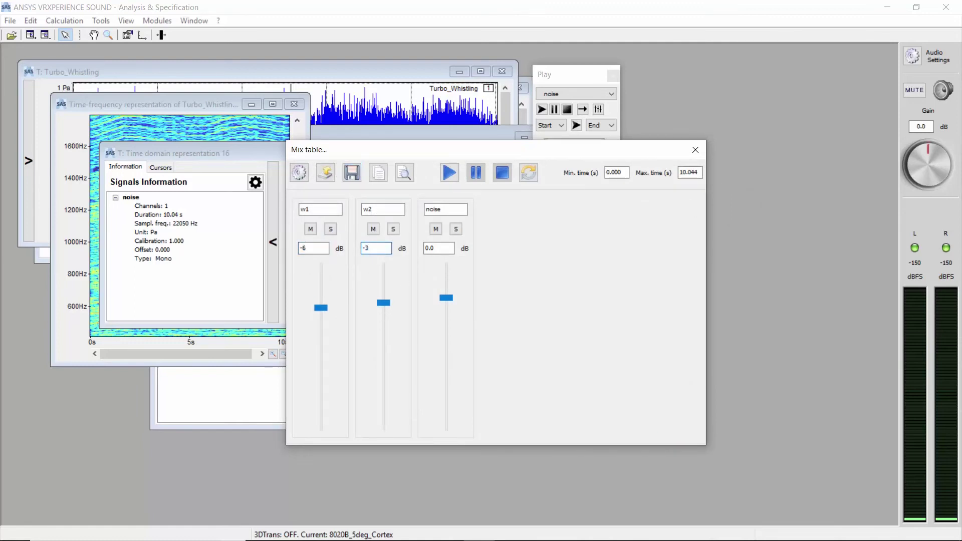
{"action": "left_click", "coordinate": [352, 173]}
{"action": "left_click", "coordinate": [521, 259]}
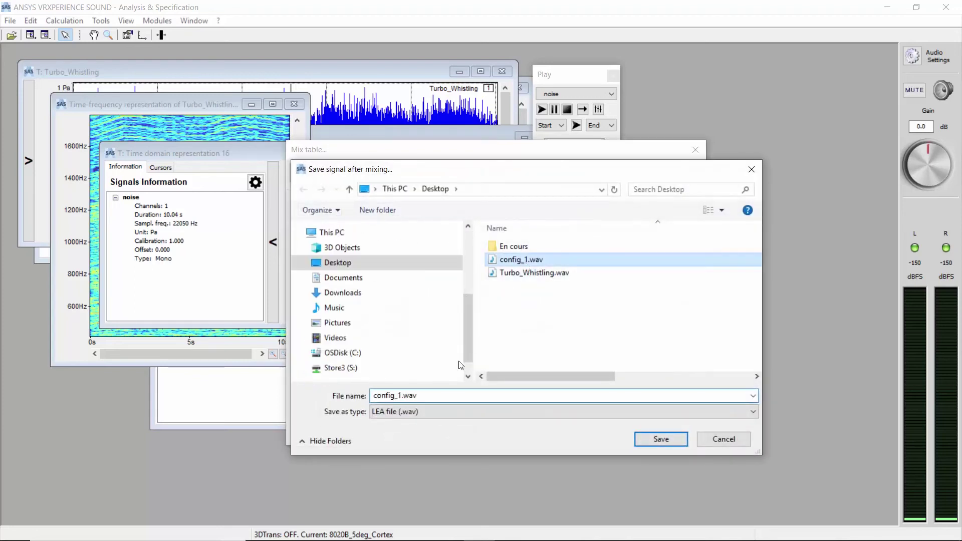
{"action": "left_click", "coordinate": [401, 395]}
{"action": "left_click", "coordinate": [401, 396]}
{"action": "key", "text": "BackSpace"}
{"action": "type", "text": "2"}
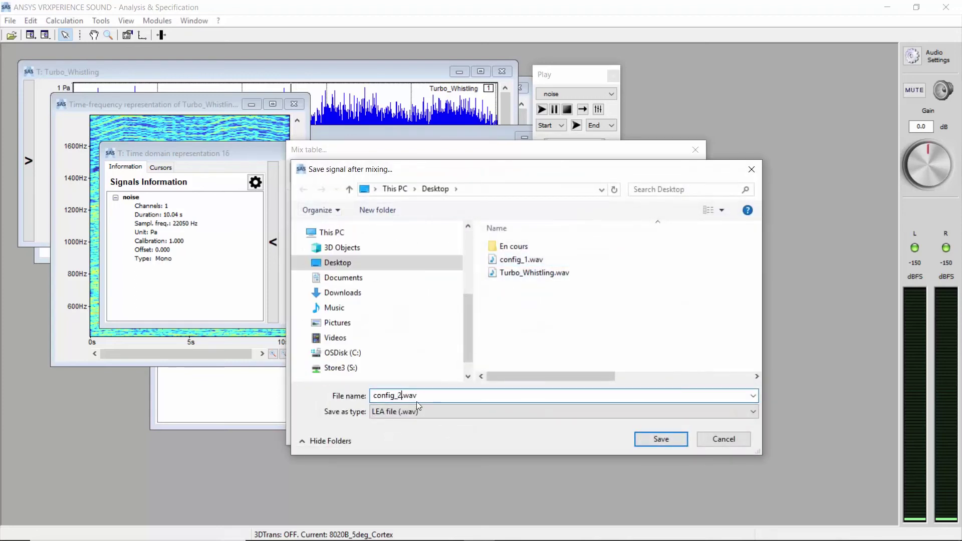
{"action": "left_click", "coordinate": [661, 439]}
- Set w1 to -4 dB and w2 to -8 dB and save the mix as config_3
{"action": "left_click", "coordinate": [310, 247]}
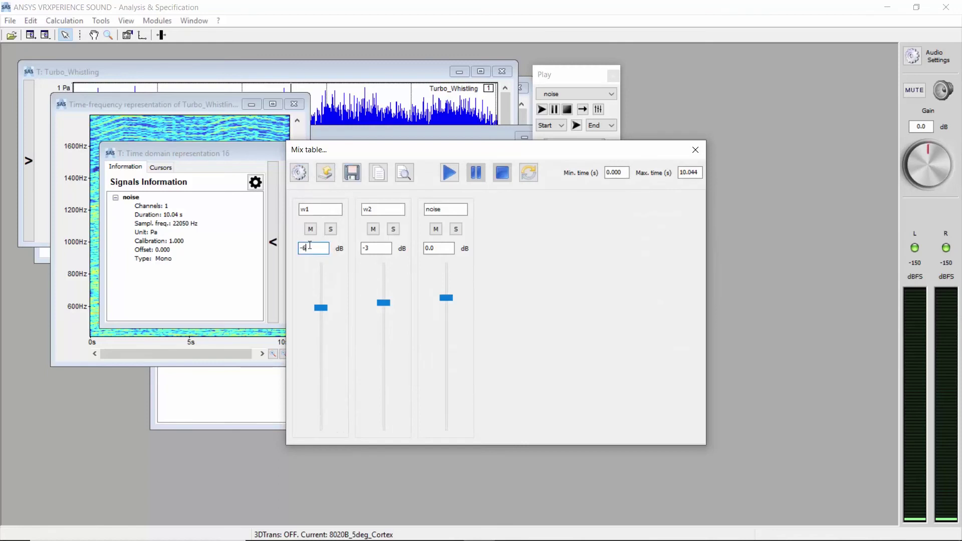
{"action": "key", "text": "BackSpace"}
{"action": "type", "text": "4"}
{"action": "left_click", "coordinate": [372, 247]}
{"action": "key", "text": "BackSpace"}
{"action": "type", "text": "8"}
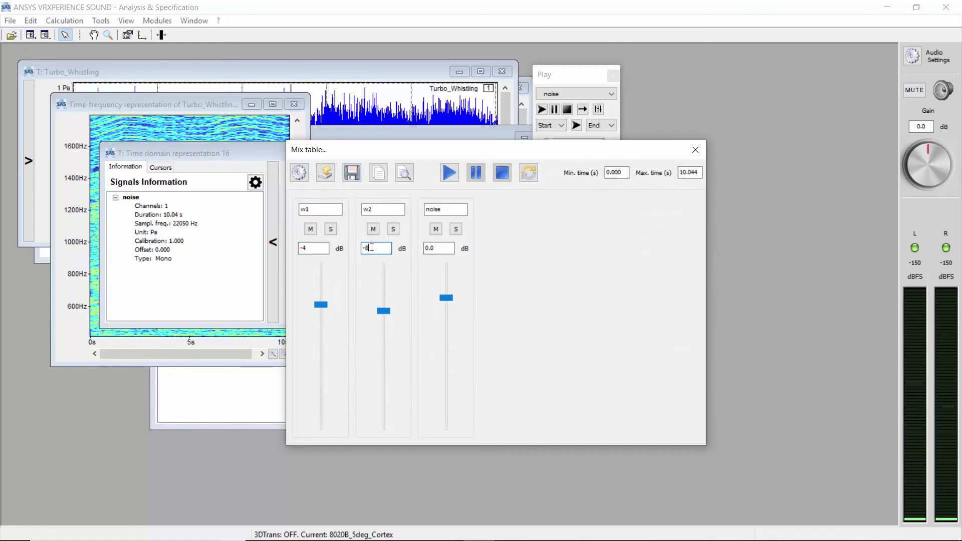
{"action": "left_click", "coordinate": [356, 176]}
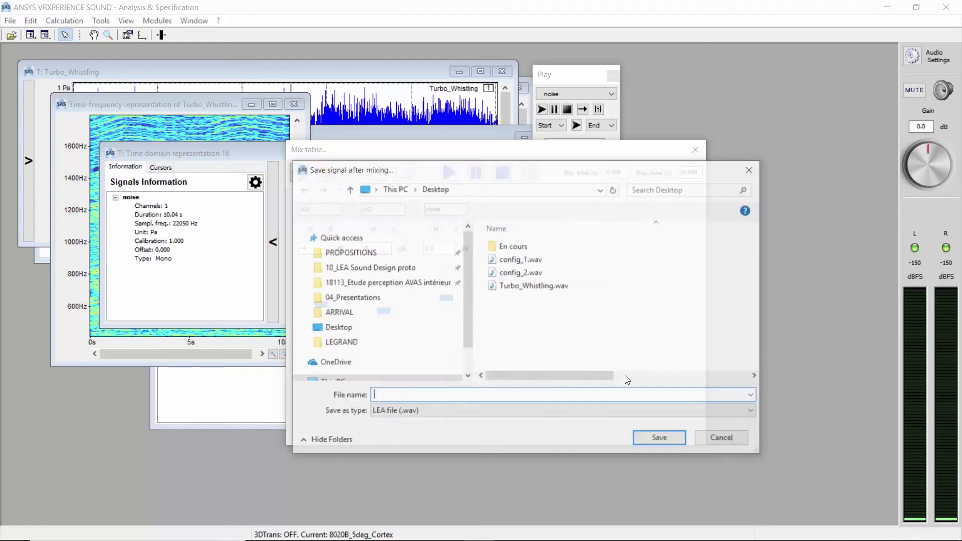
{"action": "type", "text": "config_"}
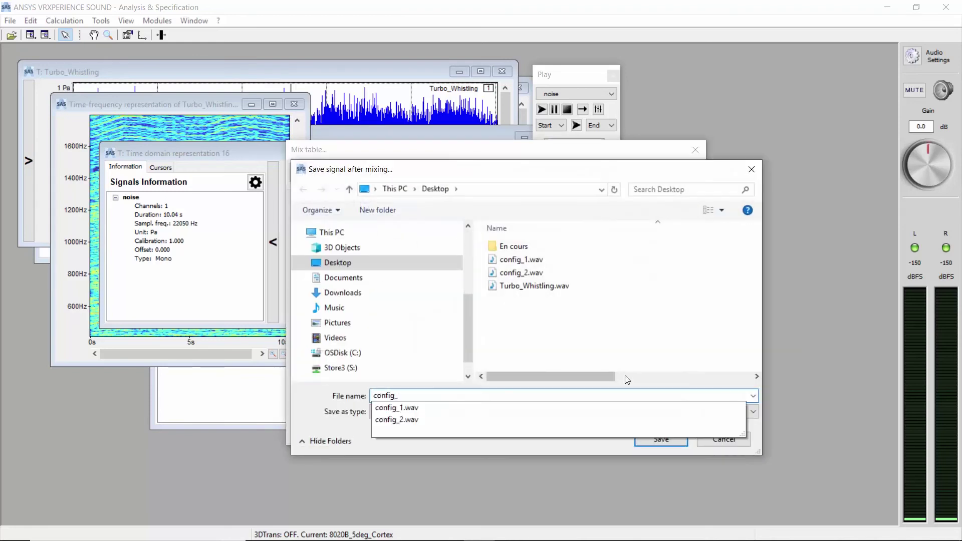
{"action": "type", "text": "3"}
{"action": "key", "text": "Return"}
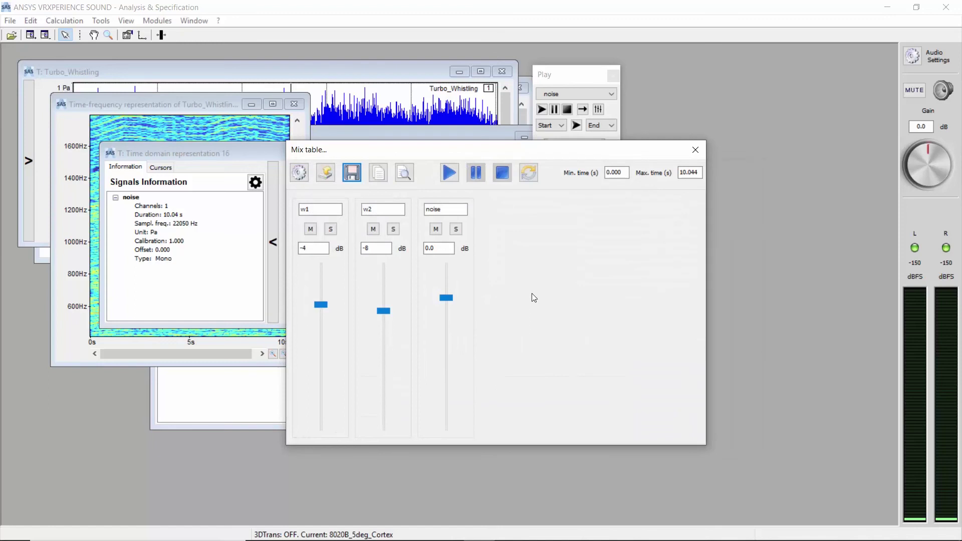